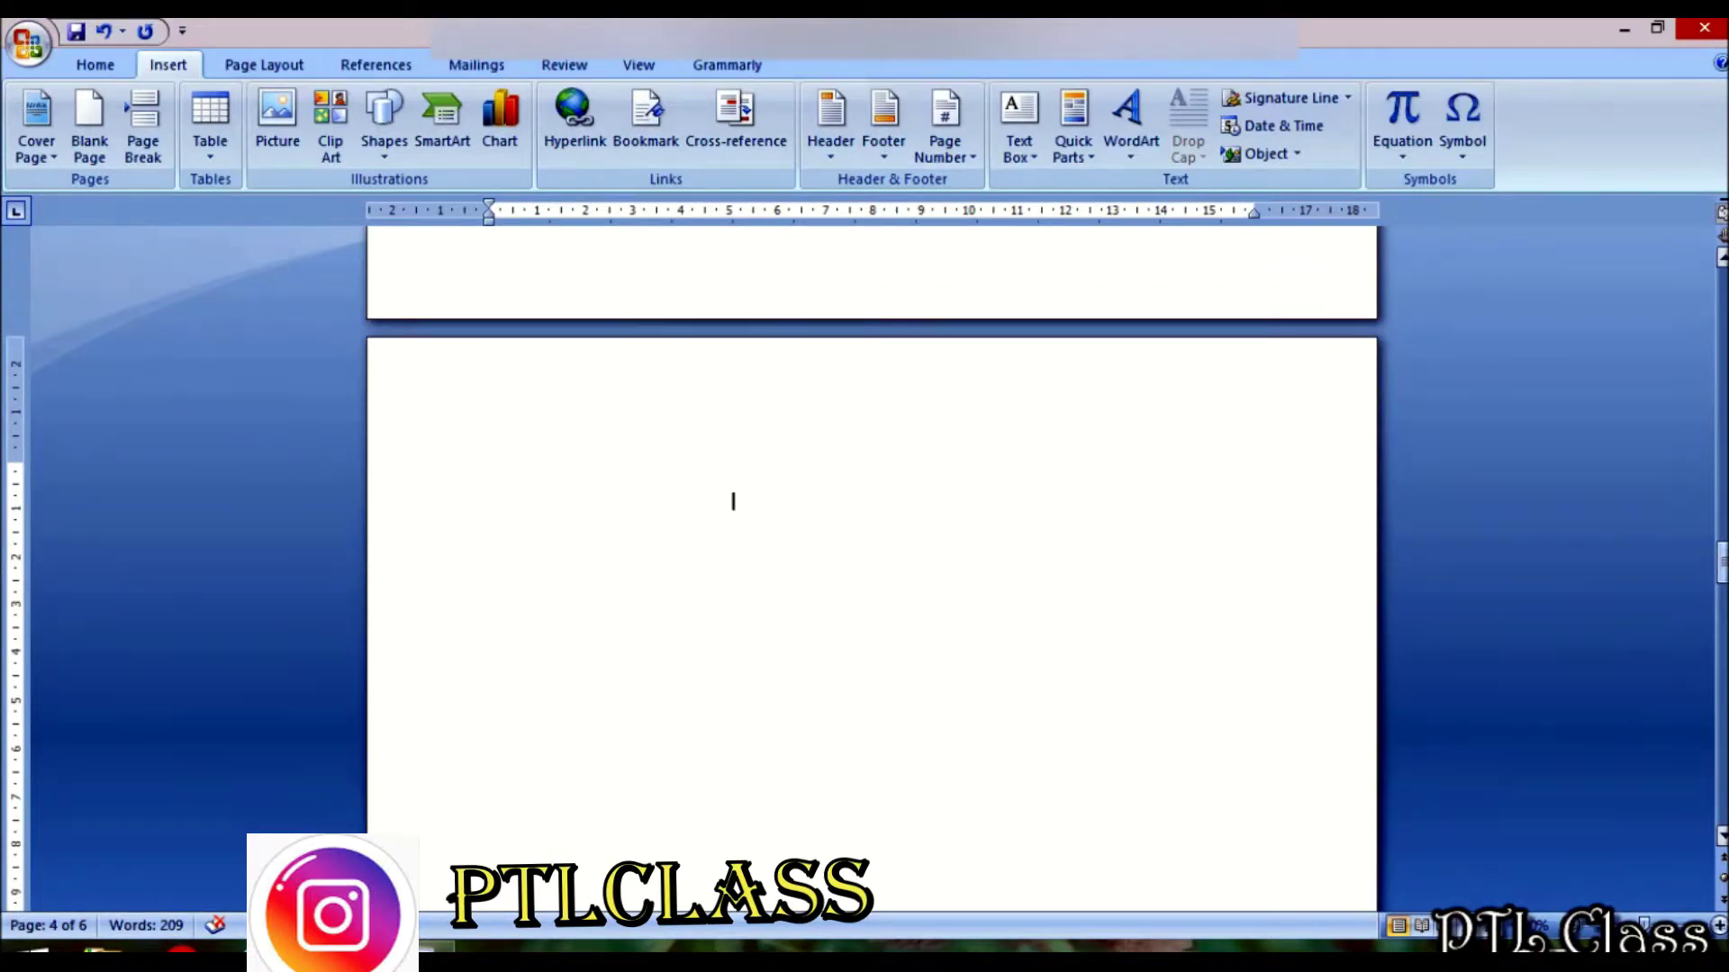
# Step: Scroll to the empty fourth page and show the Insert tab's Table dropdown grid and menu
pyautogui.scroll(-1, 733, 466)
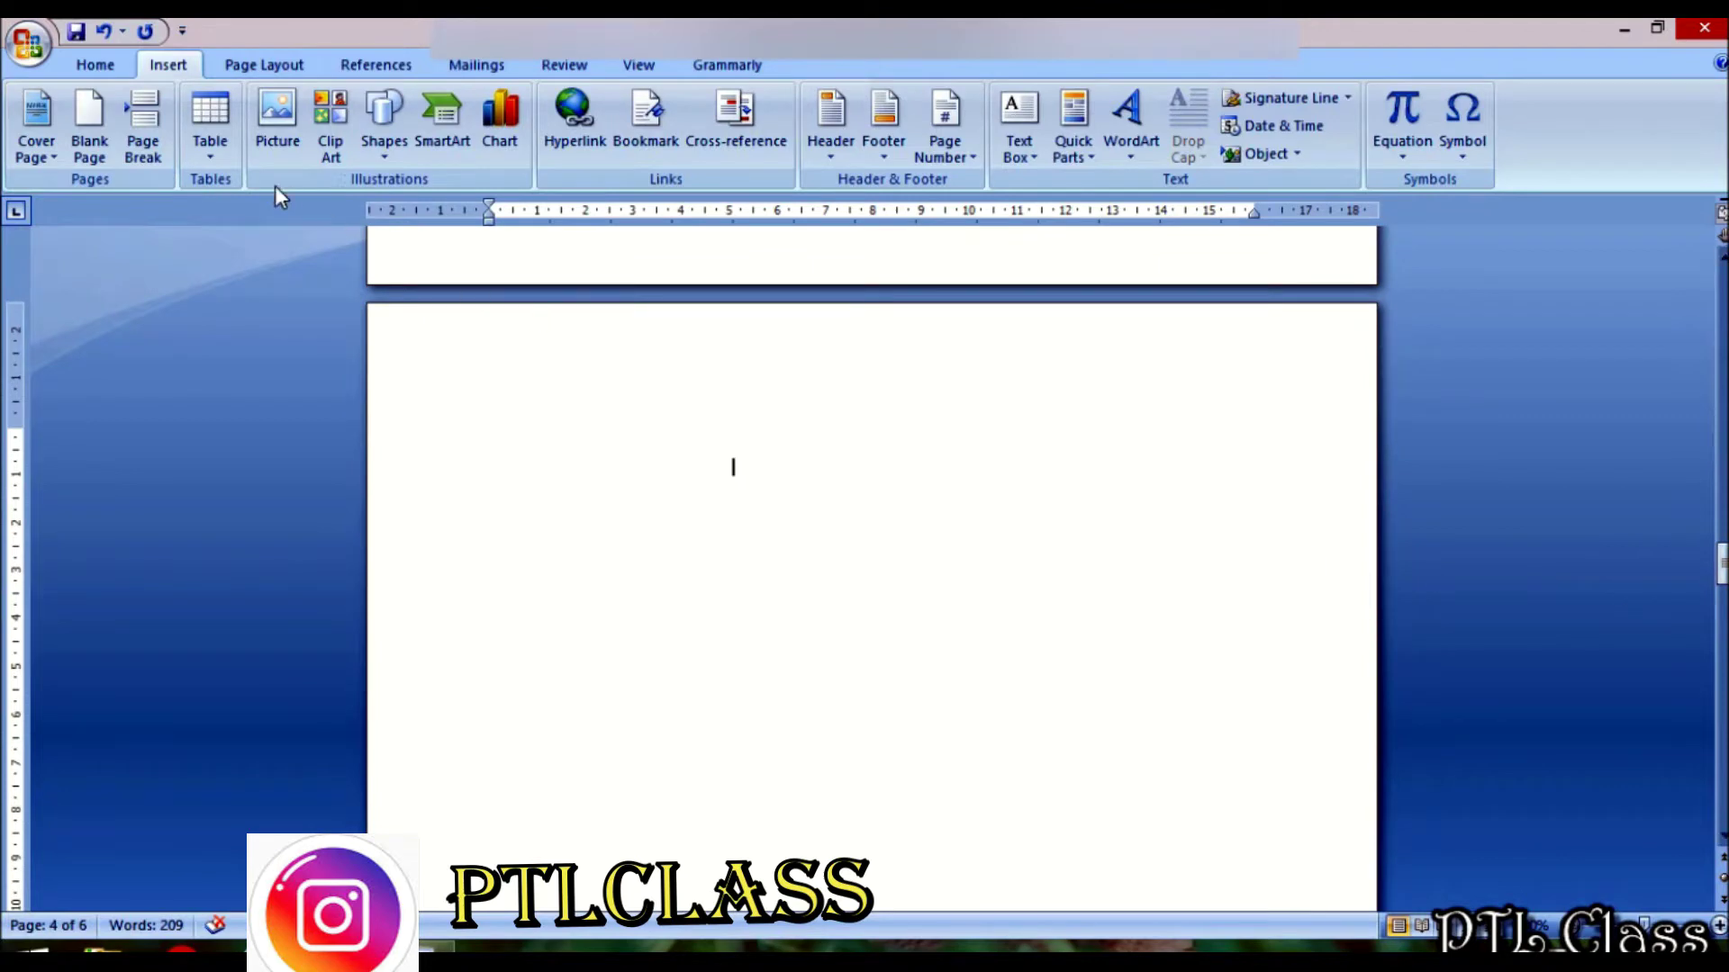
pyautogui.click(223, 159)
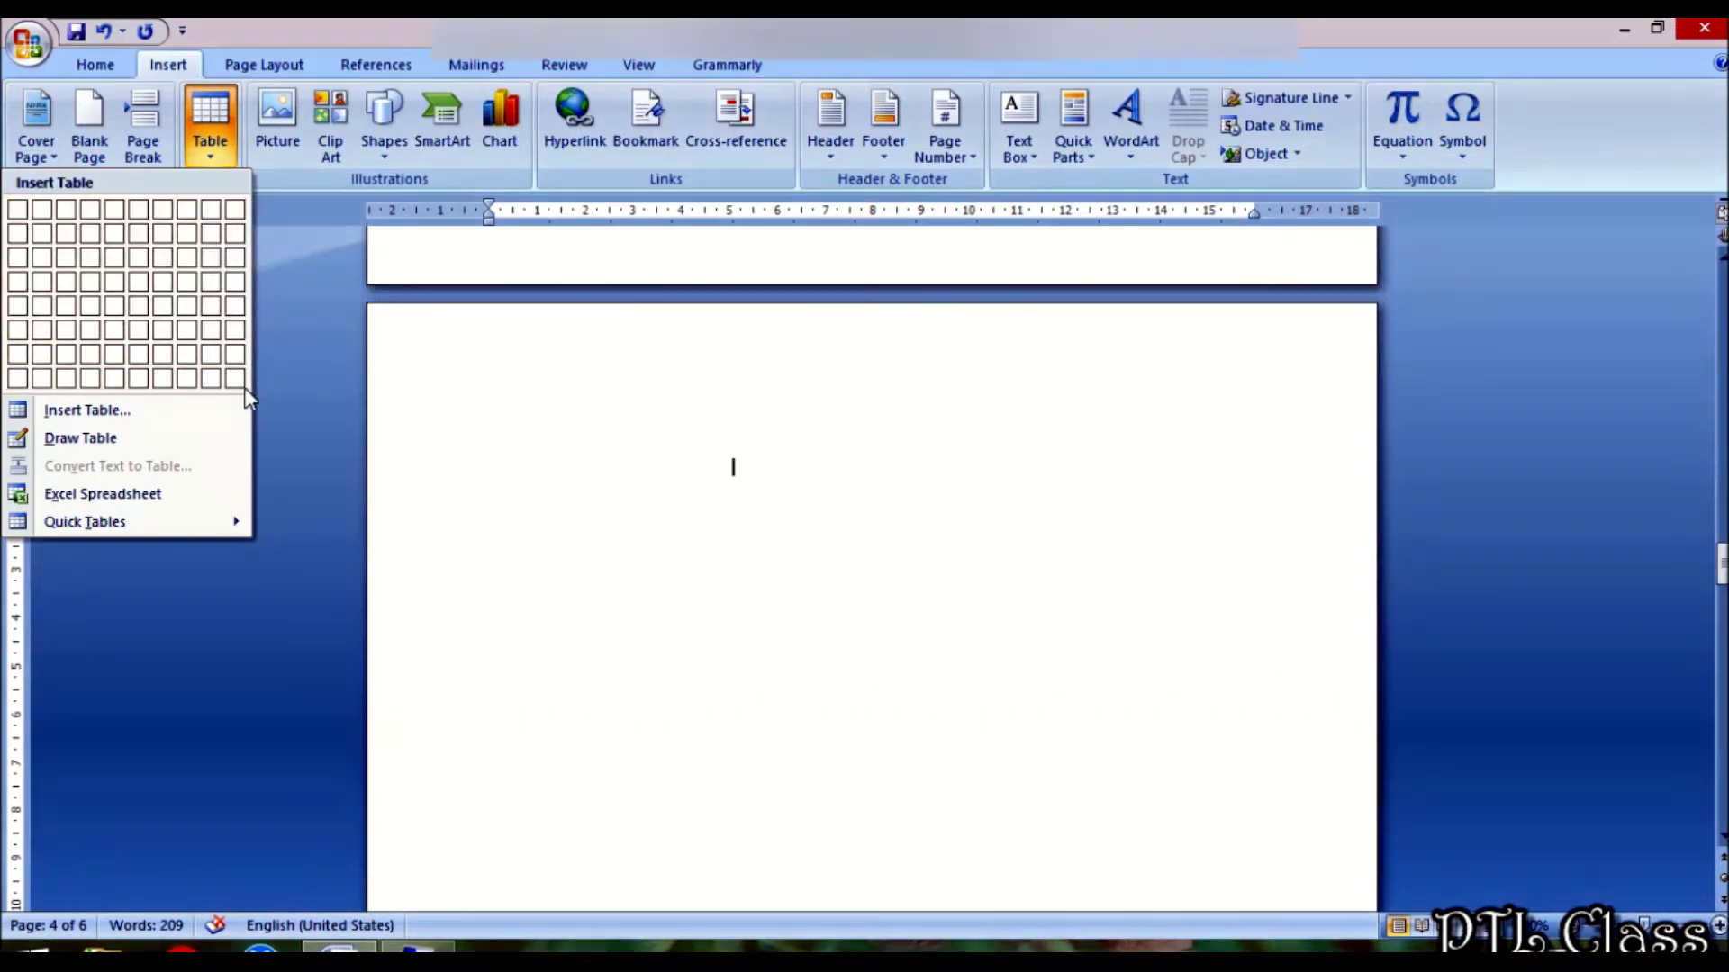
pyautogui.click(734, 467)
pyautogui.click(186, 156)
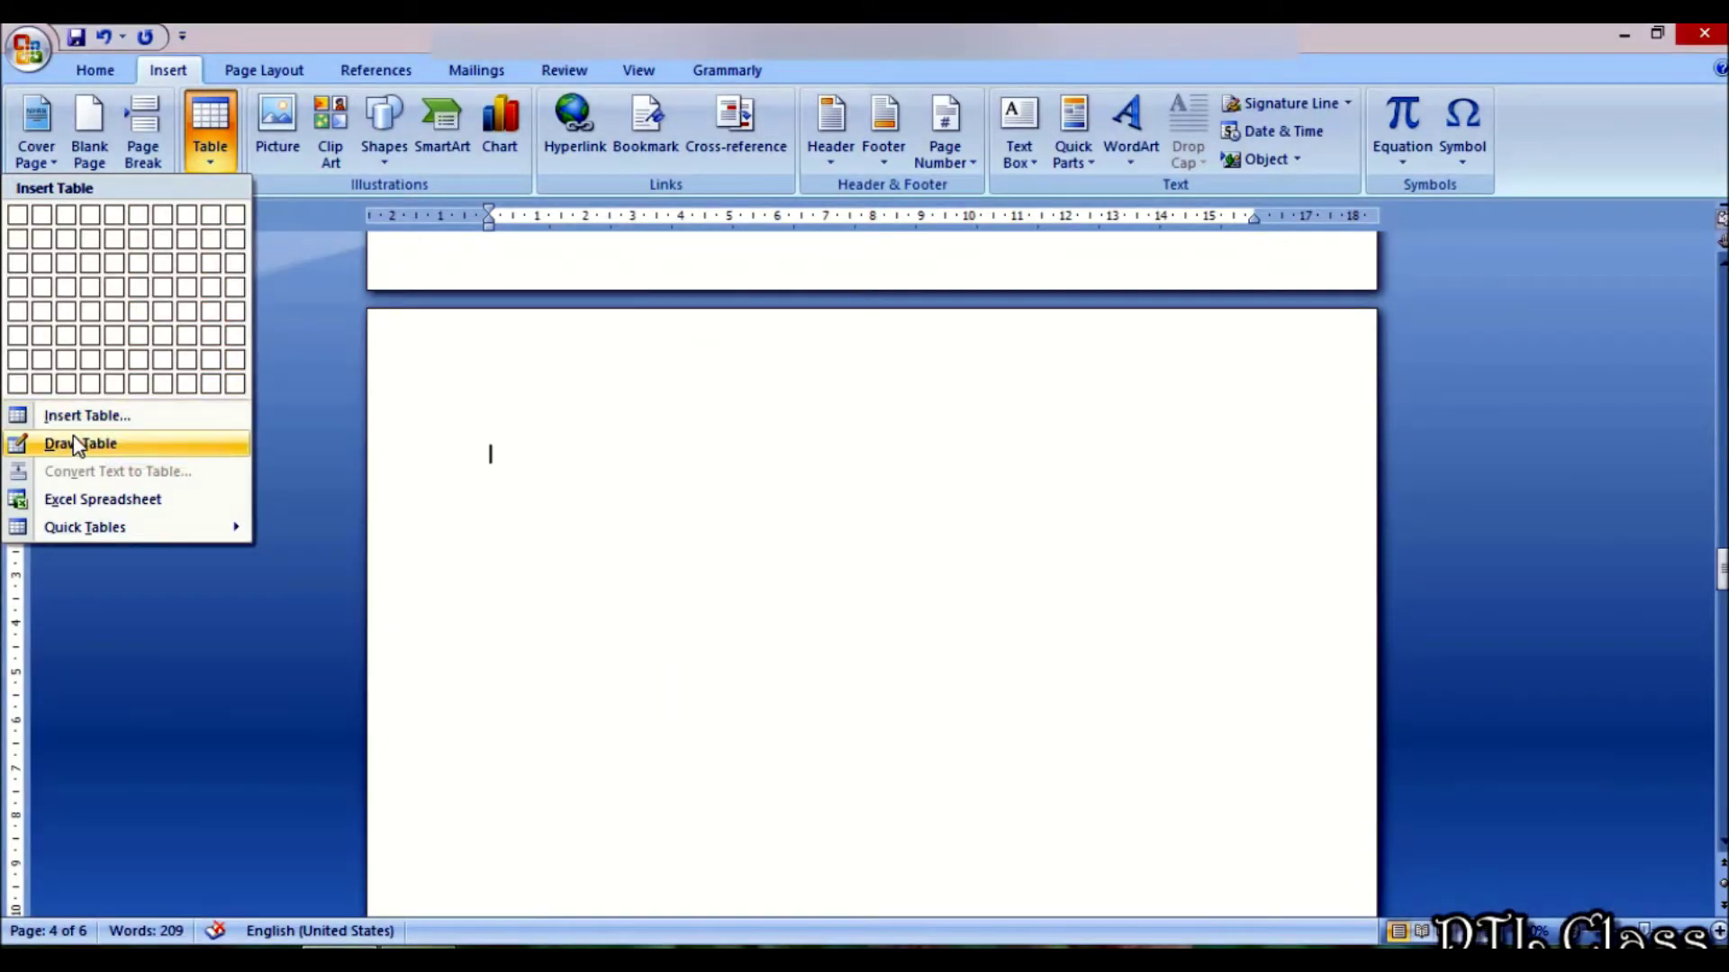
pyautogui.click(75, 442)
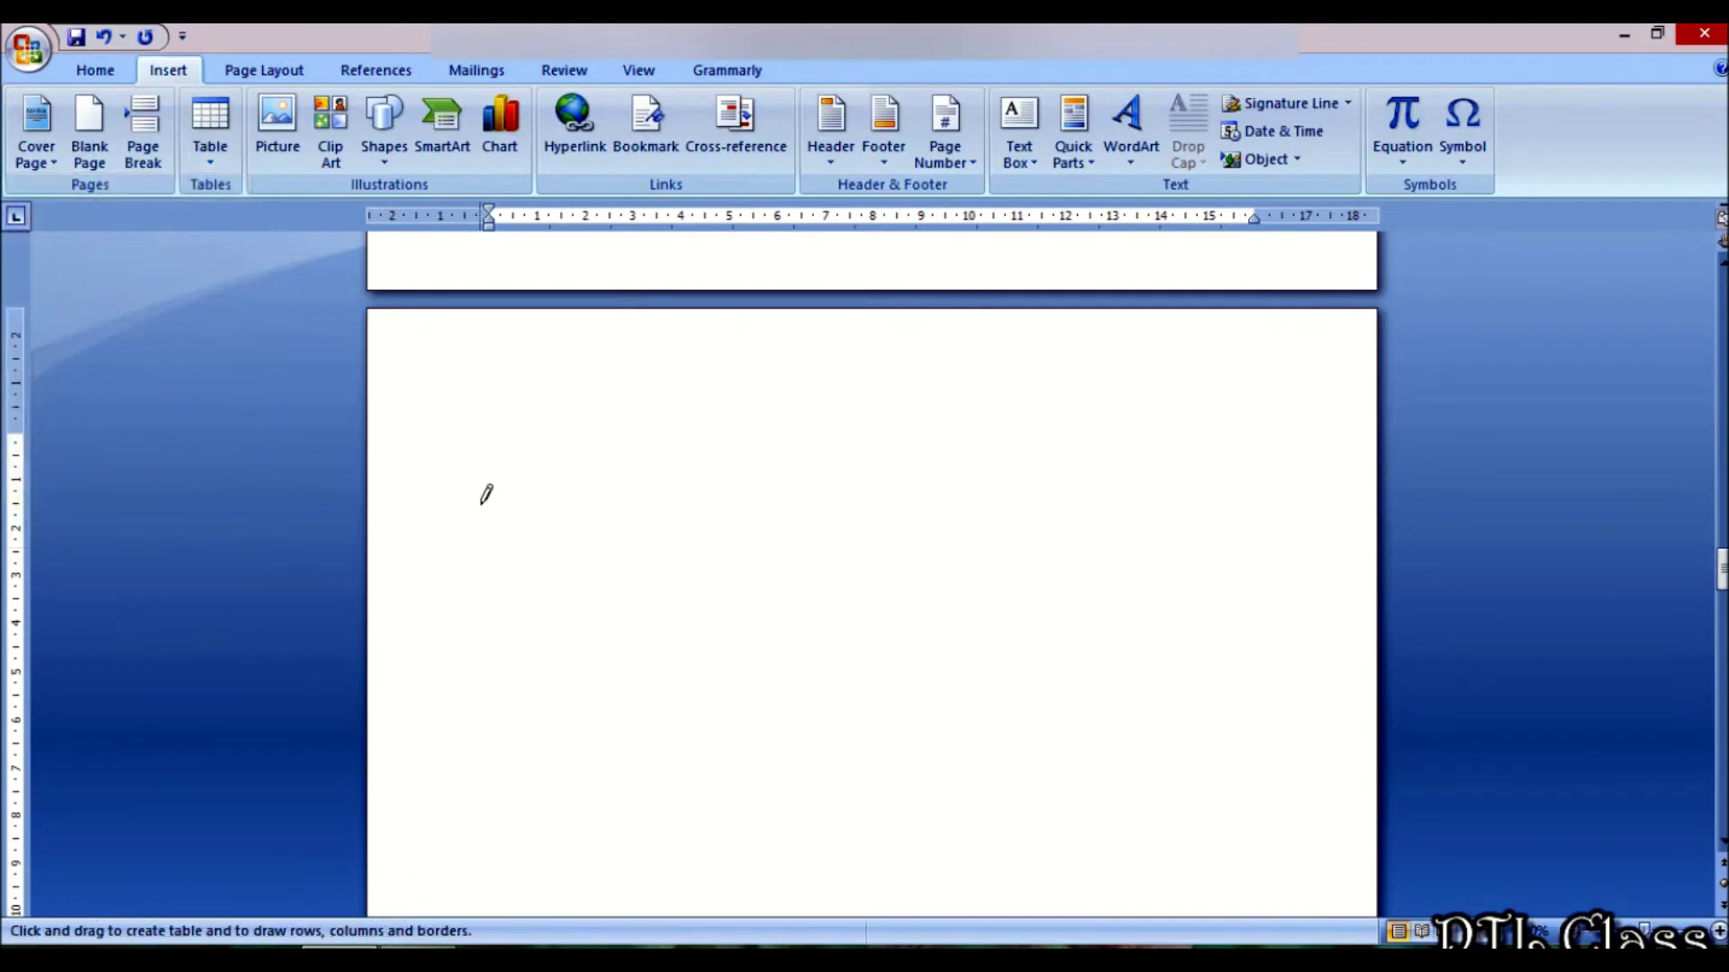
pyautogui.moveTo(459, 393)
pyautogui.mouseDown()
pyautogui.moveTo(1166, 794)
pyautogui.moveTo(1254, 869)
pyautogui.mouseUp()
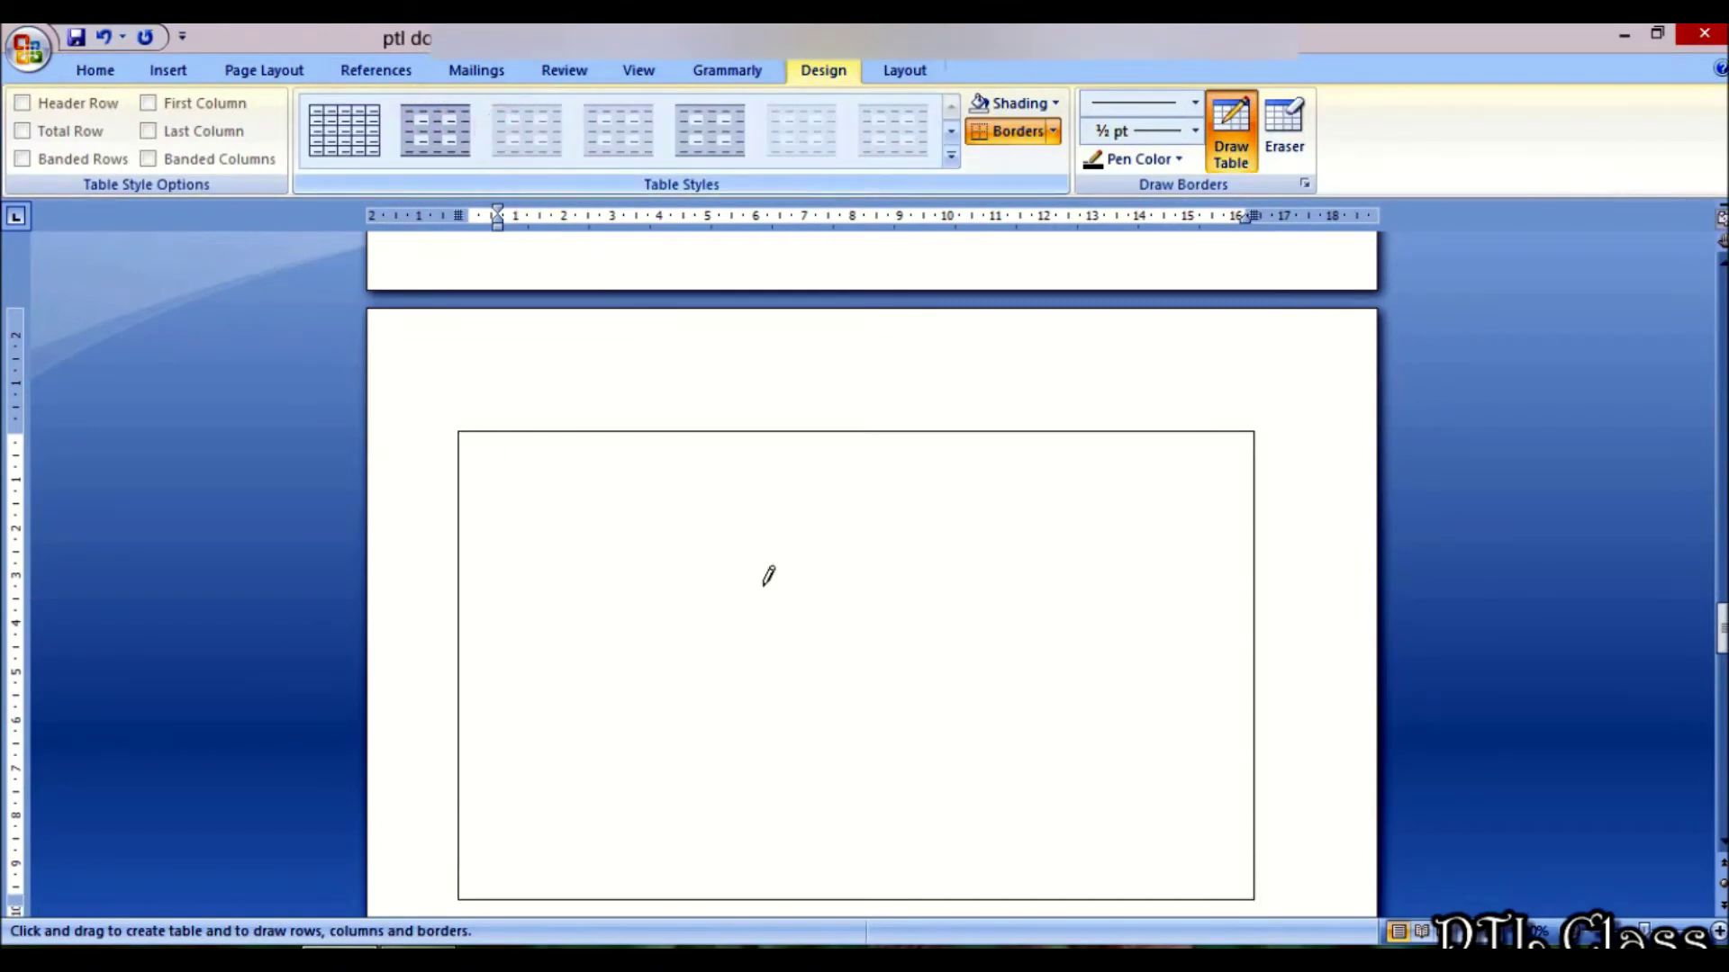
pyautogui.moveTo(520, 532); pyautogui.dragTo(1253, 532)
pyautogui.moveTo(456, 640)
pyautogui.mouseDown()
pyautogui.moveTo(1246, 667)
pyautogui.moveTo(1269, 633)
pyautogui.mouseUp()
pyautogui.moveTo(534, 434); pyautogui.dragTo(522, 764)
pyautogui.moveTo(737, 434); pyautogui.dragTo(764, 750)
pyautogui.moveTo(964, 433)
pyautogui.mouseDown()
pyautogui.moveTo(1003, 733)
pyautogui.moveTo(973, 867)
pyautogui.mouseUp()
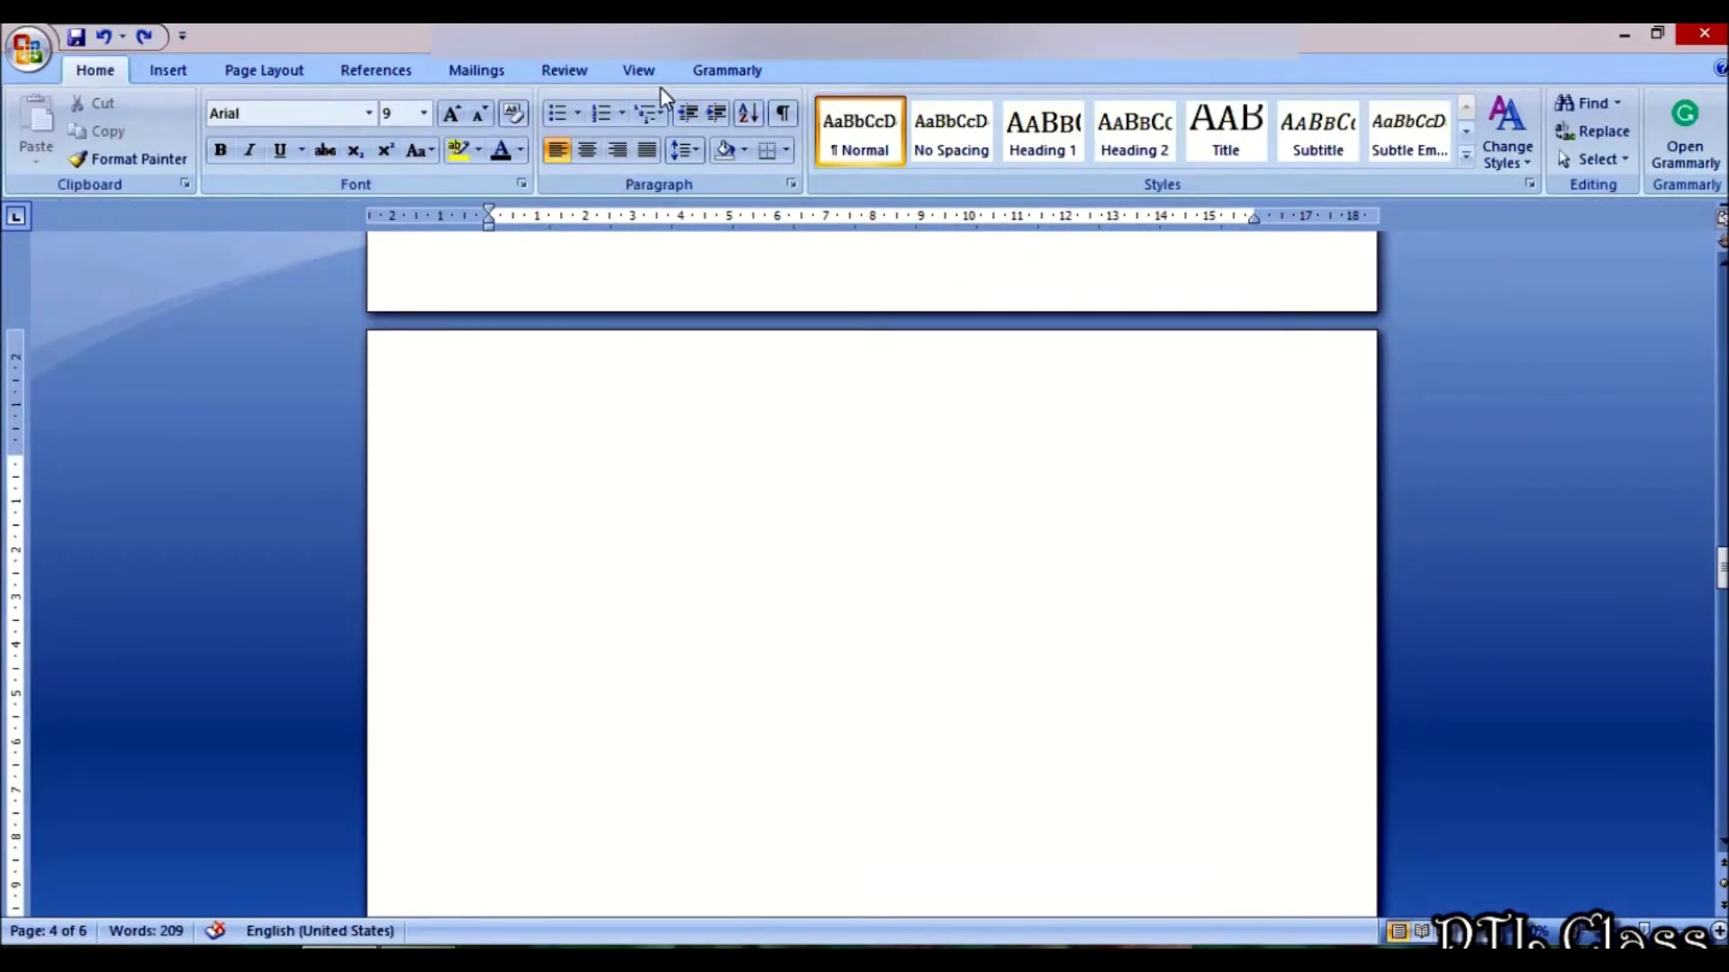
# Step: Bring up the Insert Table dialog and set the number of columns to 6
pyautogui.click(170, 71)
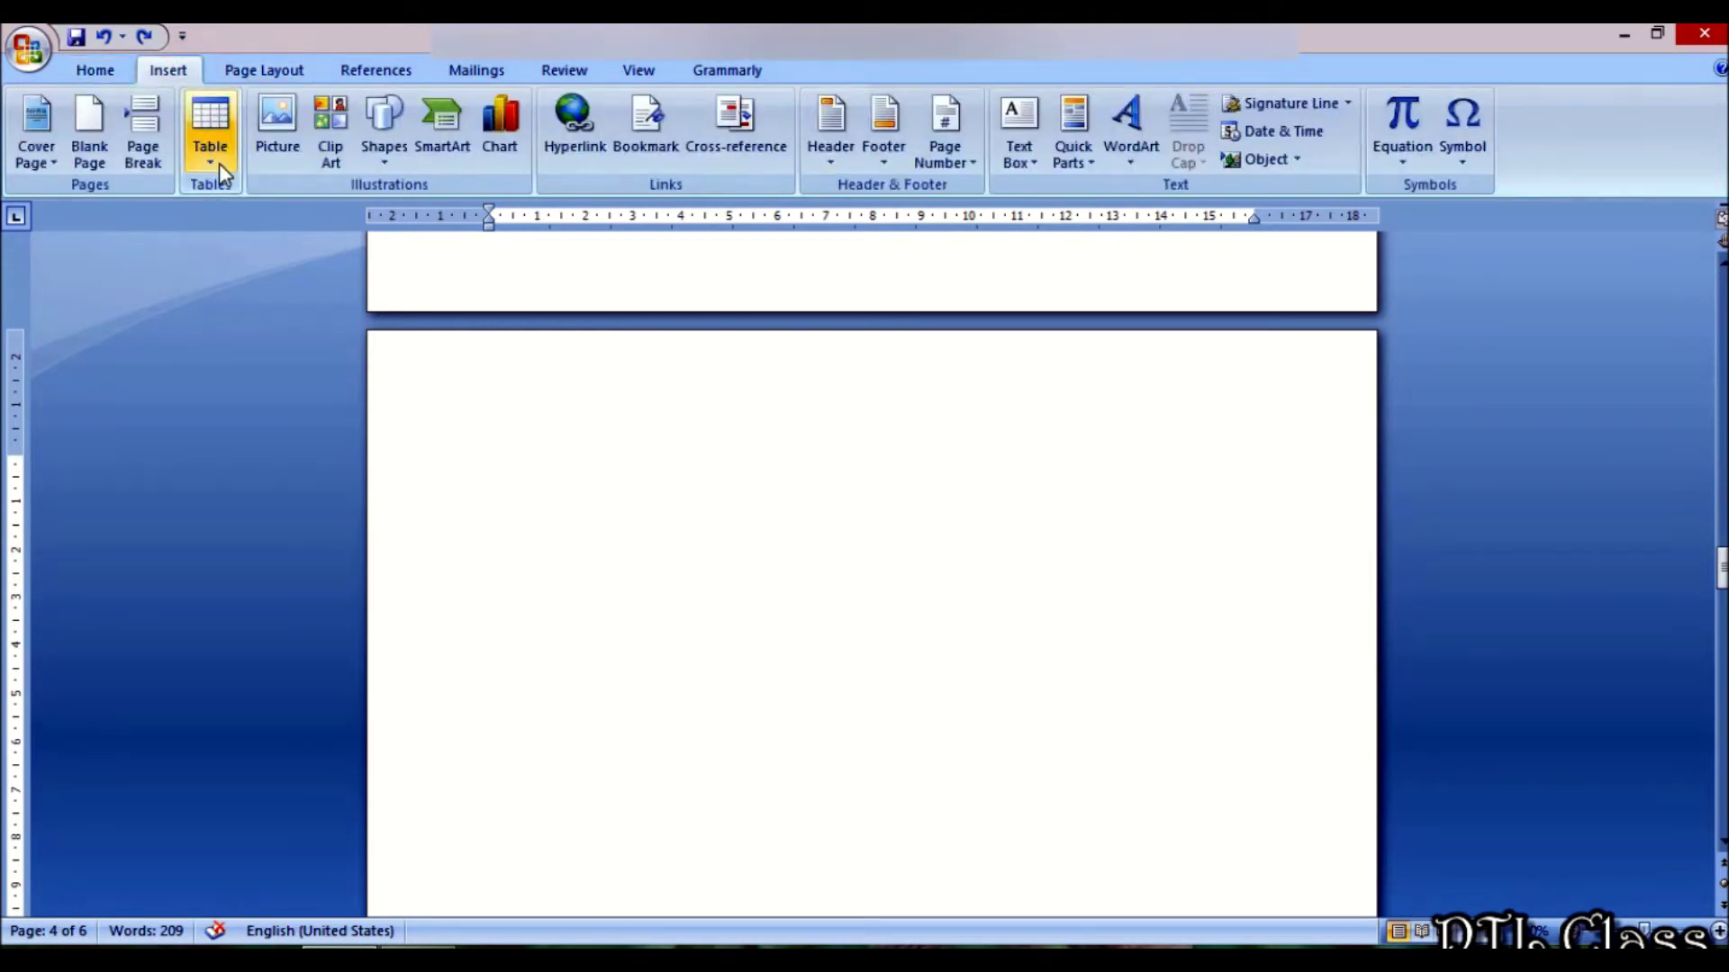
pyautogui.click(218, 164)
pyautogui.click(95, 417)
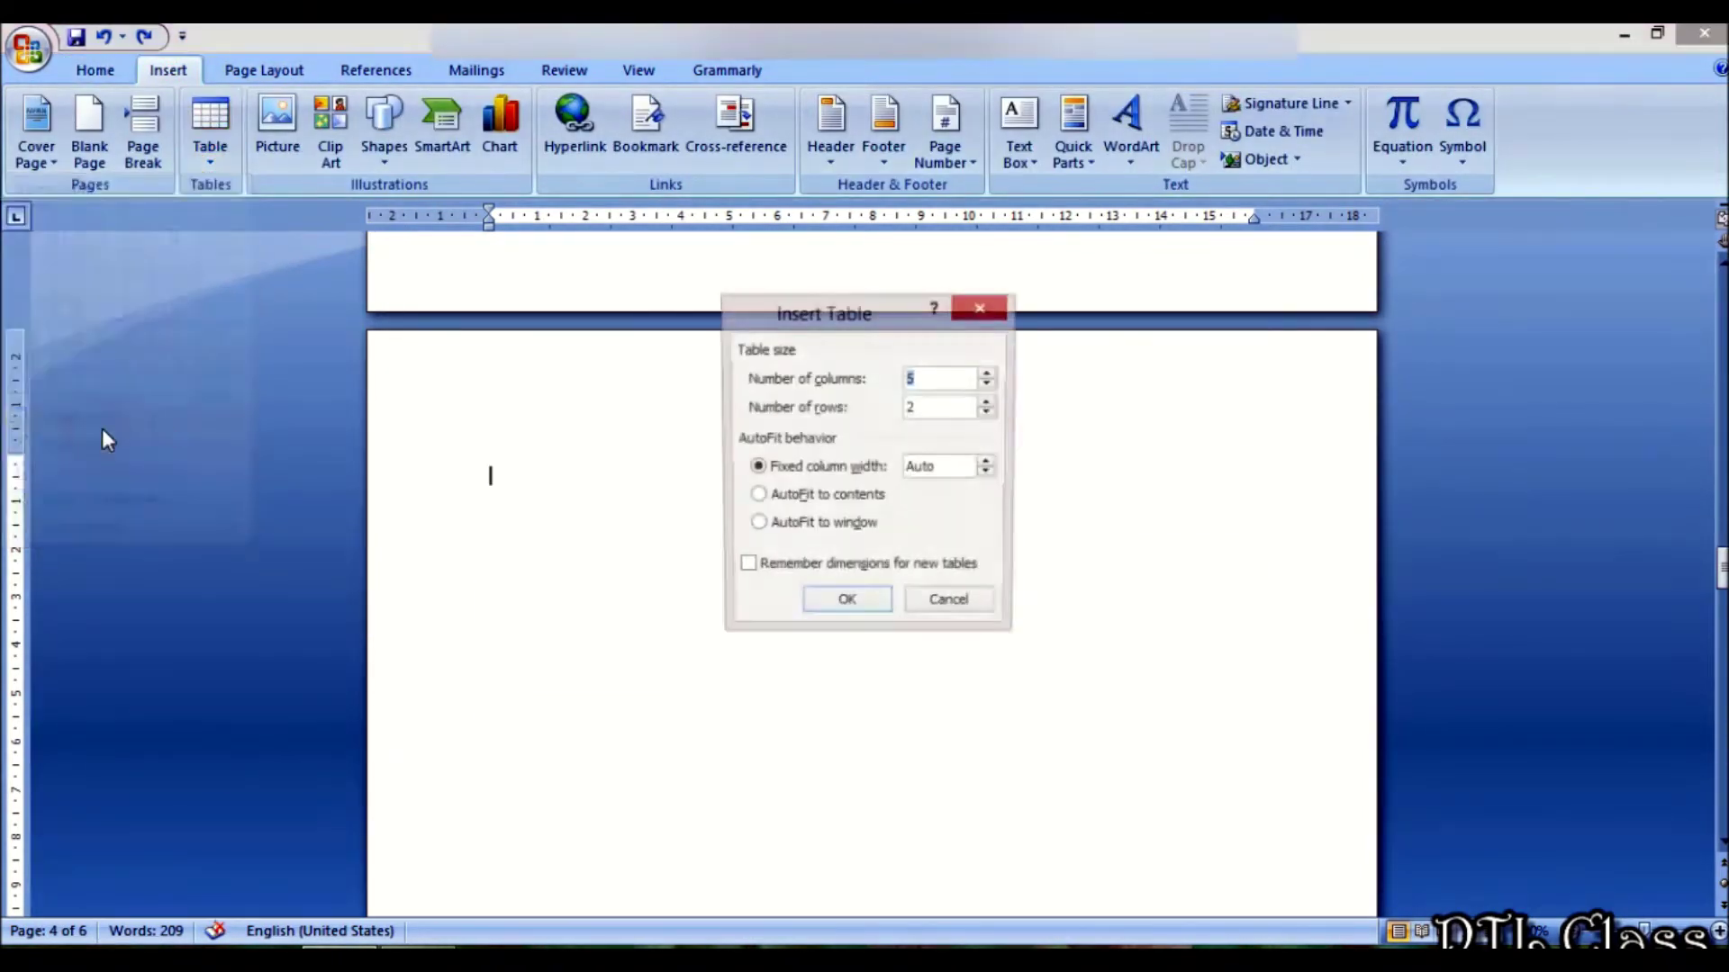
pyautogui.click(929, 409)
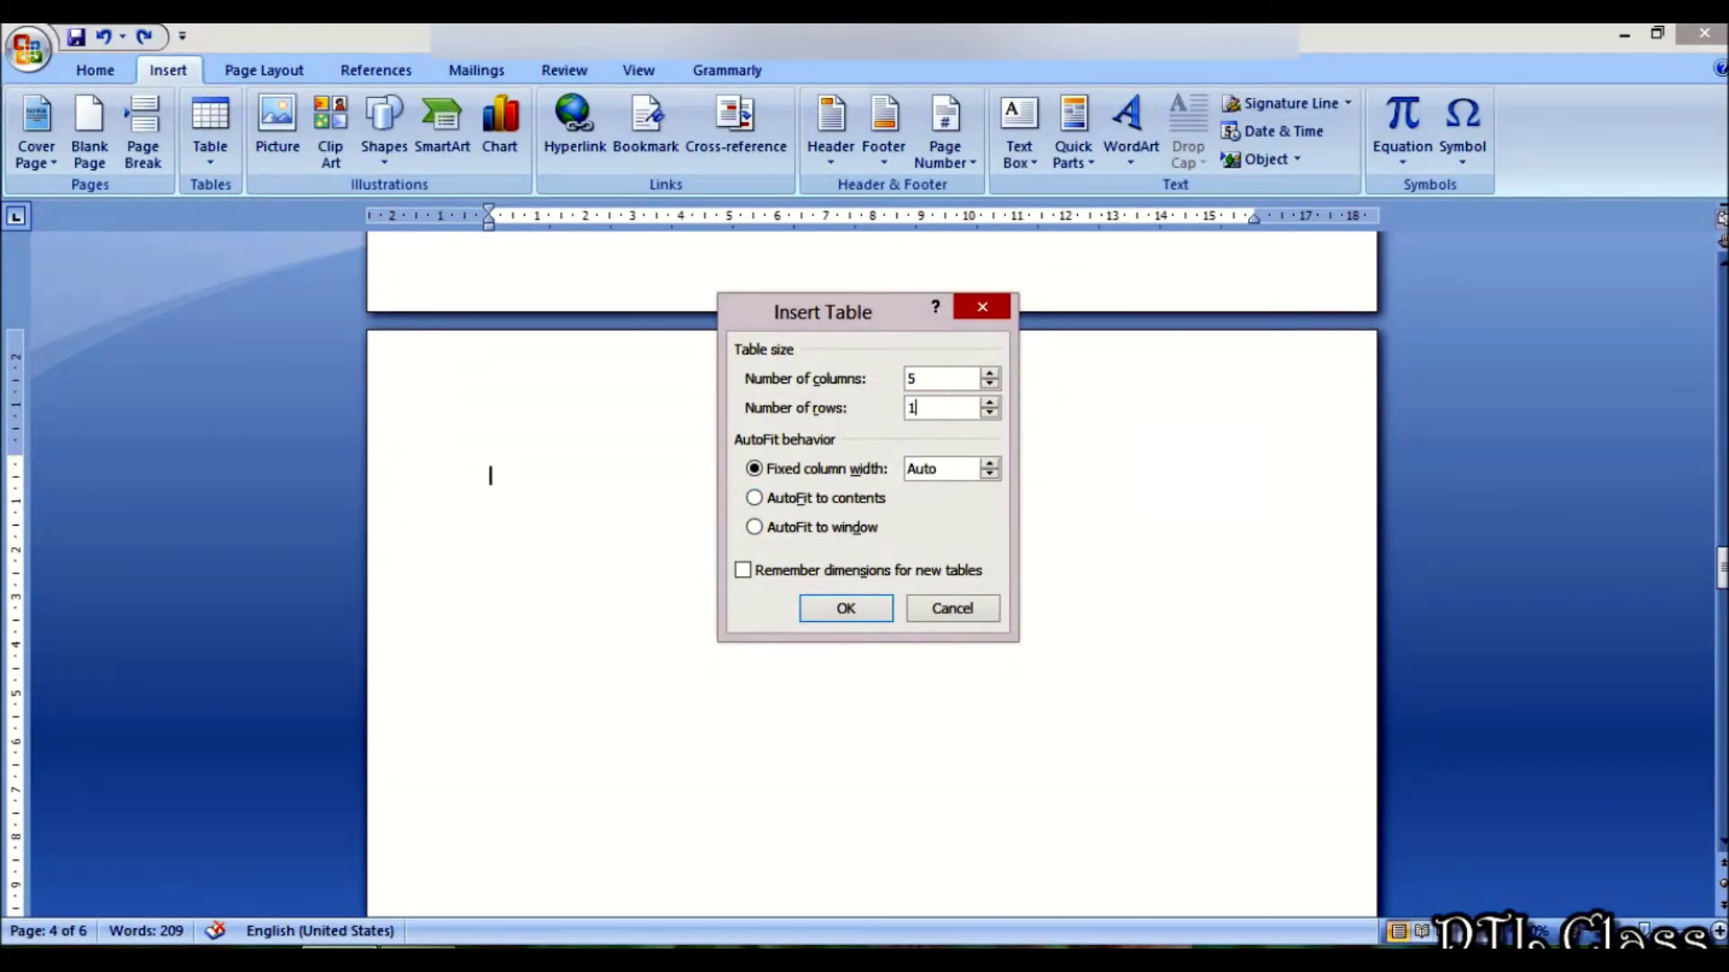
pyautogui.moveTo(949, 378); pyautogui.dragTo(908, 382)
pyautogui.write('6')
# Step: Nudge the fixed column width, return it to Auto, then choose AutoFit to contents
pyautogui.click(942, 469)
pyautogui.click(990, 476)
pyautogui.click(961, 458)
pyautogui.click(990, 467)
pyautogui.click(990, 466)
pyautogui.click(991, 466)
pyautogui.click(991, 475)
pyautogui.click(991, 475)
pyautogui.click(778, 503)
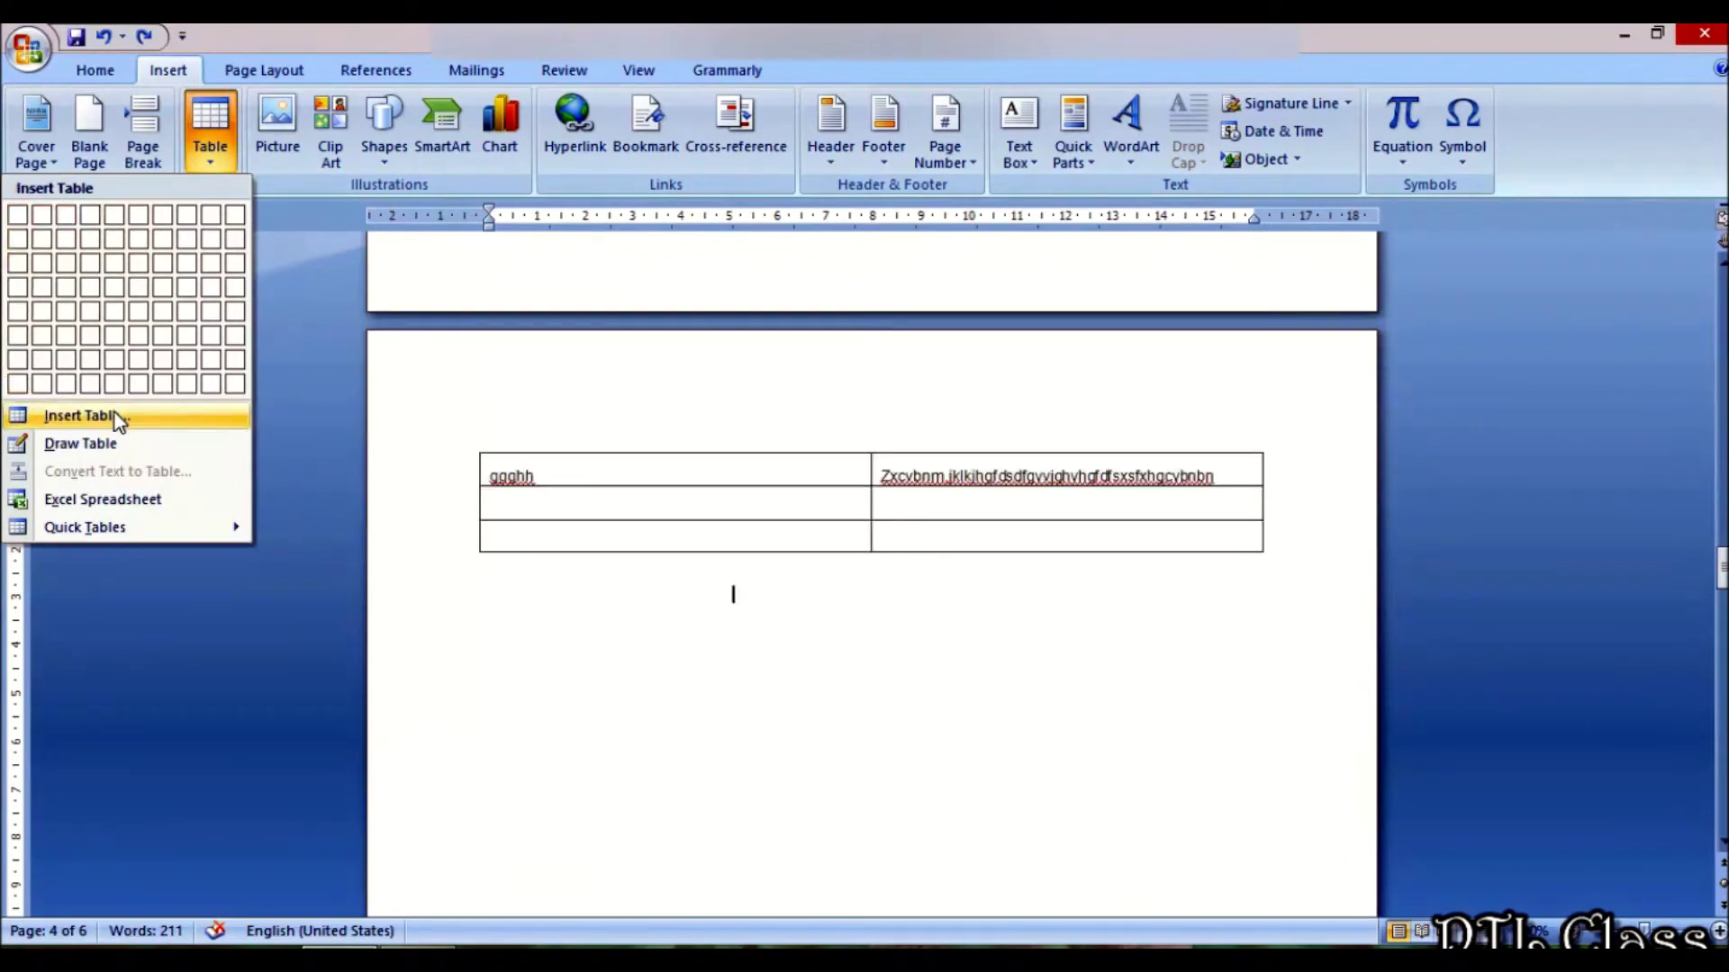
# Step: Insert a 6-column, 15-row AutoFit table and stretch it to the page's right edge
pyautogui.click(117, 413)
pyautogui.doubleClick(947, 407)
pyautogui.write('15')
pyautogui.hotkey('shift', 'Tab')
pyautogui.write('6')
pyautogui.click(827, 505)
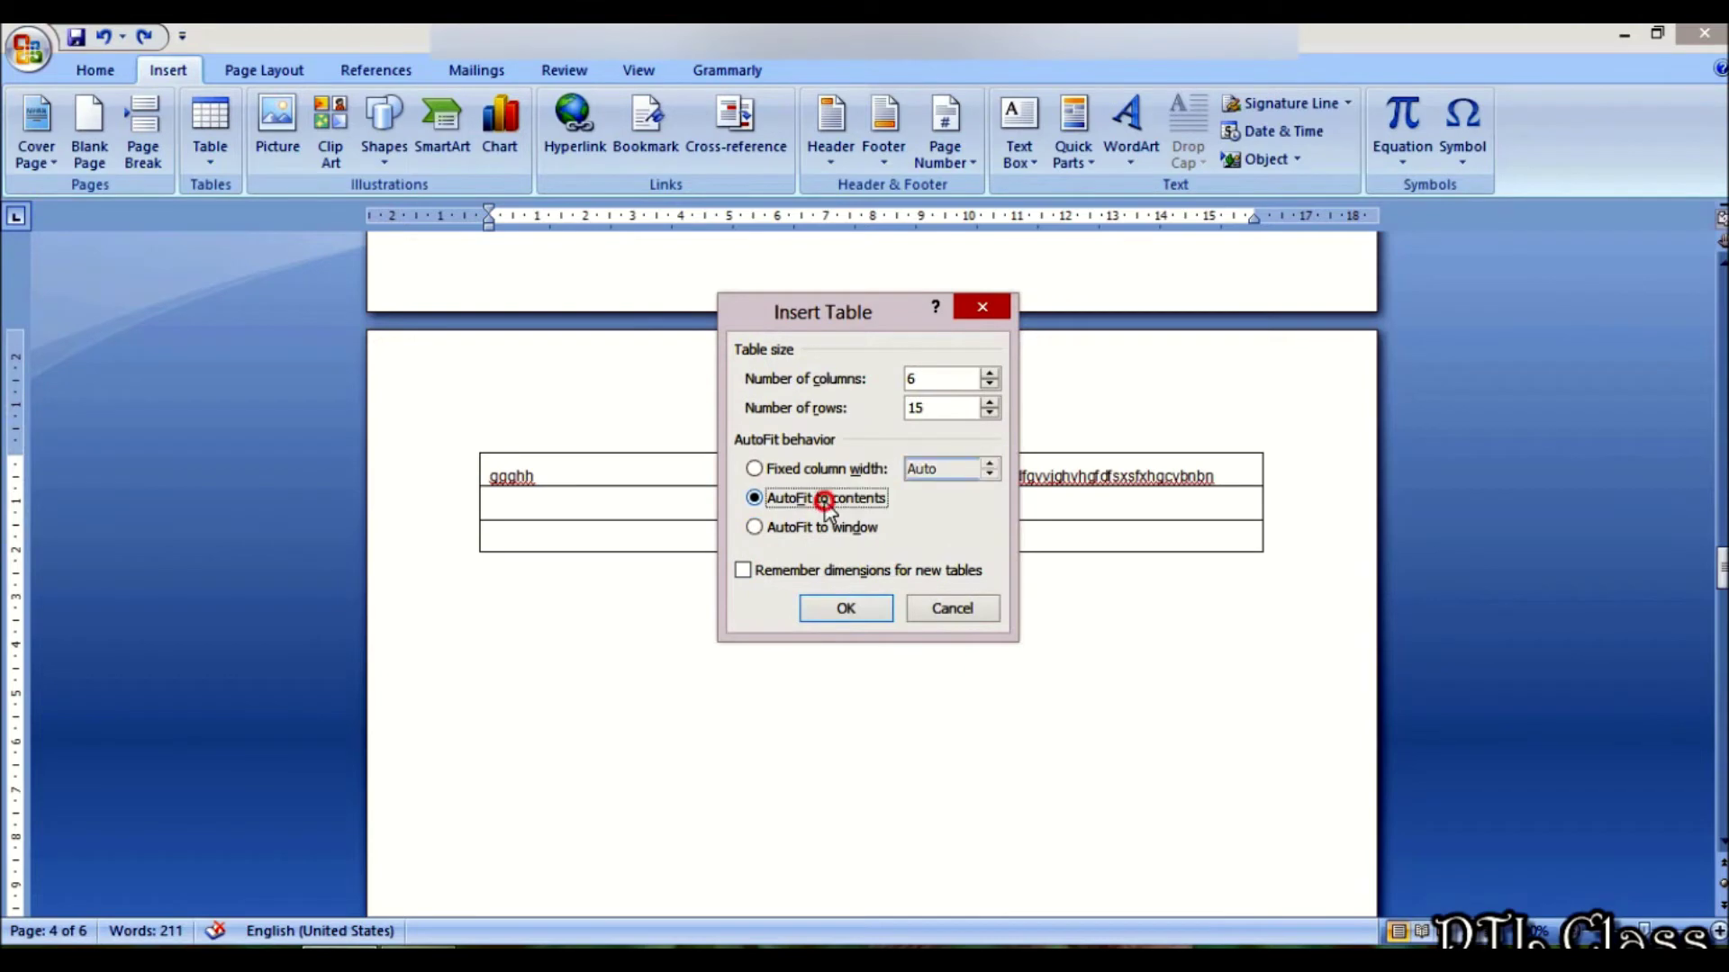
pyautogui.click(841, 610)
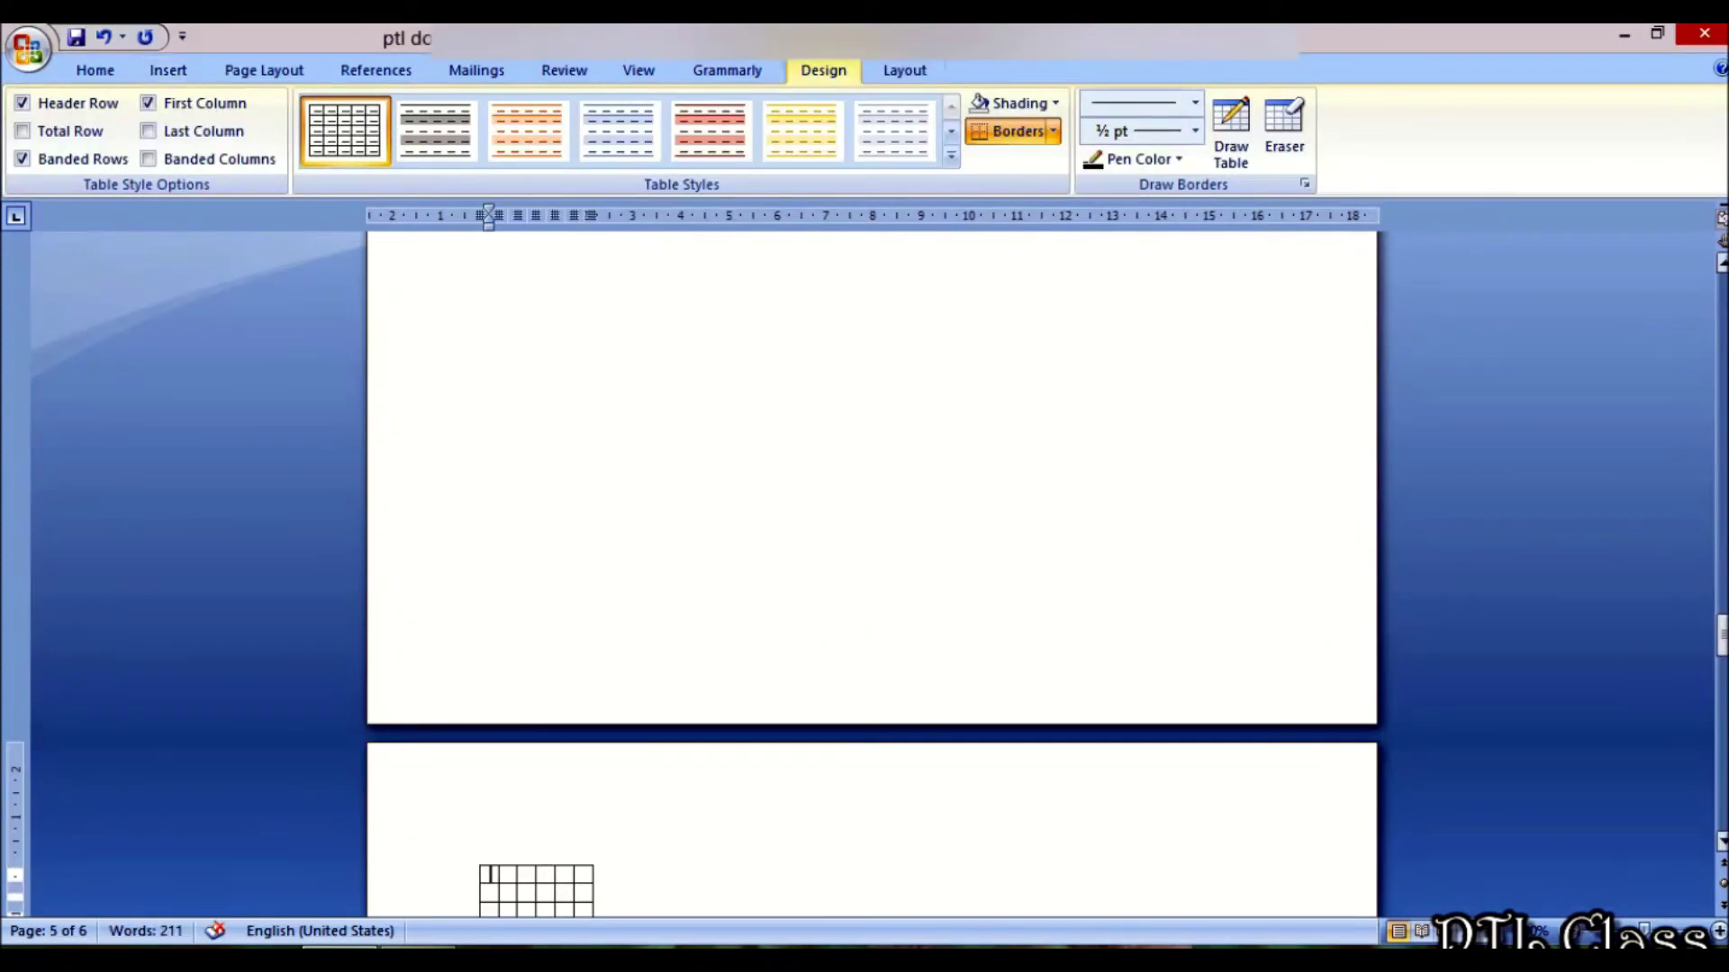
pyautogui.moveTo(1721, 635); pyautogui.dragTo(1722, 655)
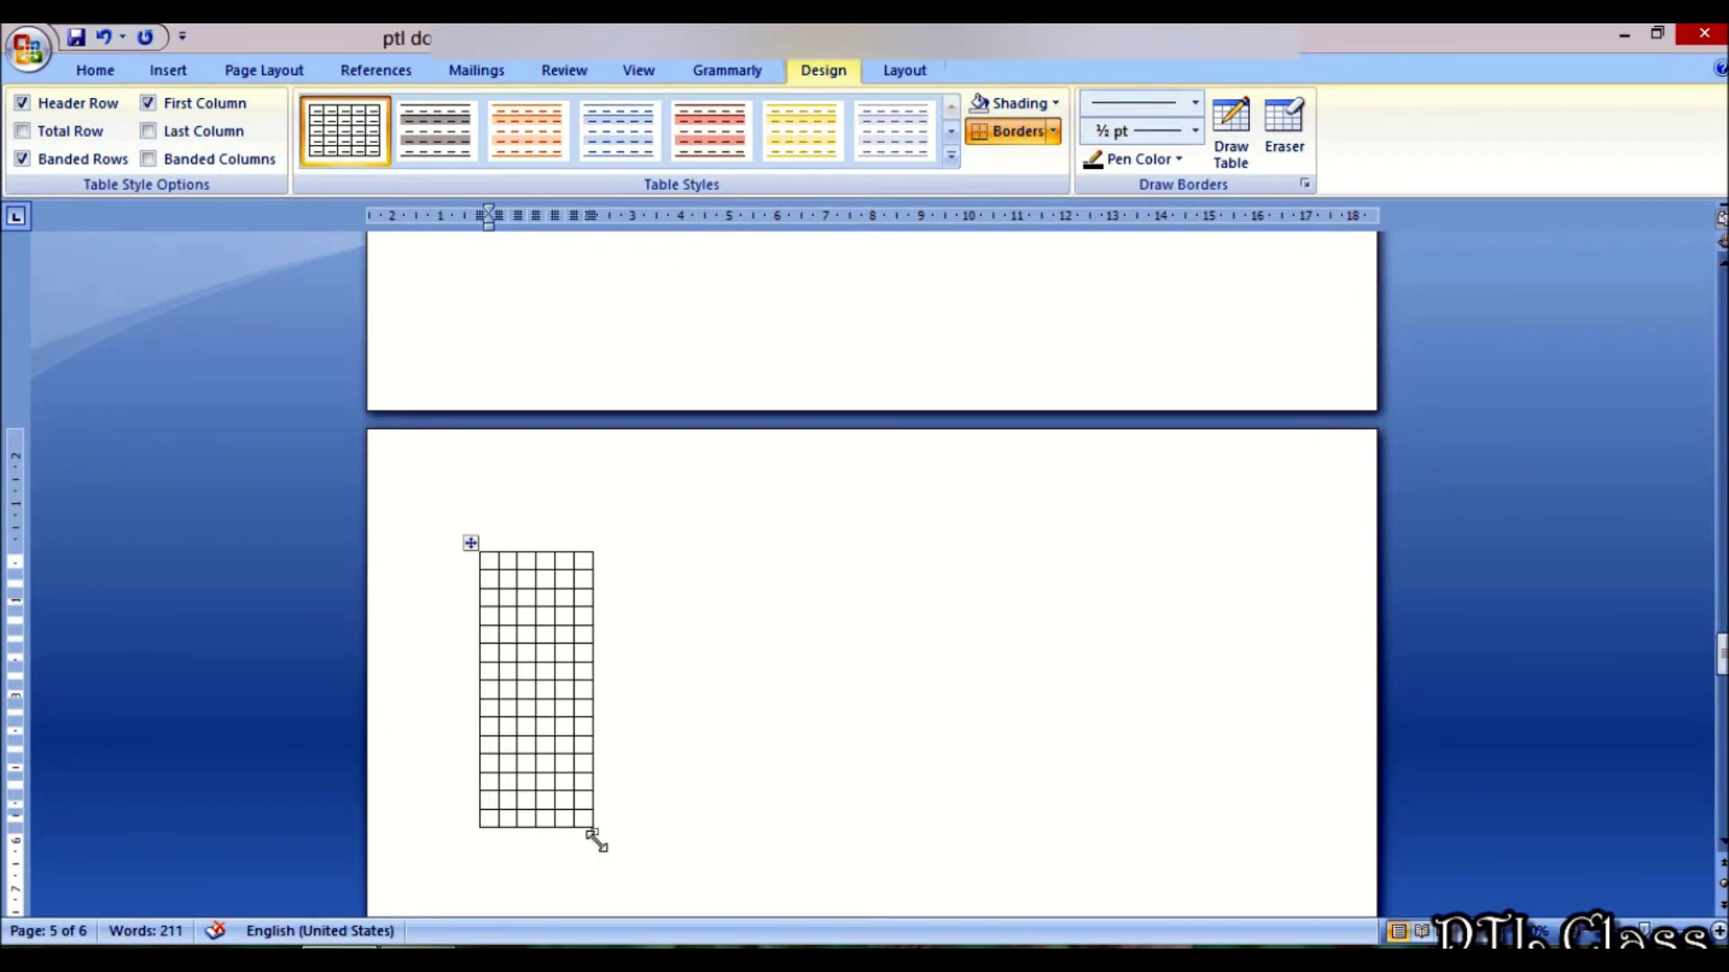
pyautogui.moveTo(592, 830); pyautogui.dragTo(1315, 914)
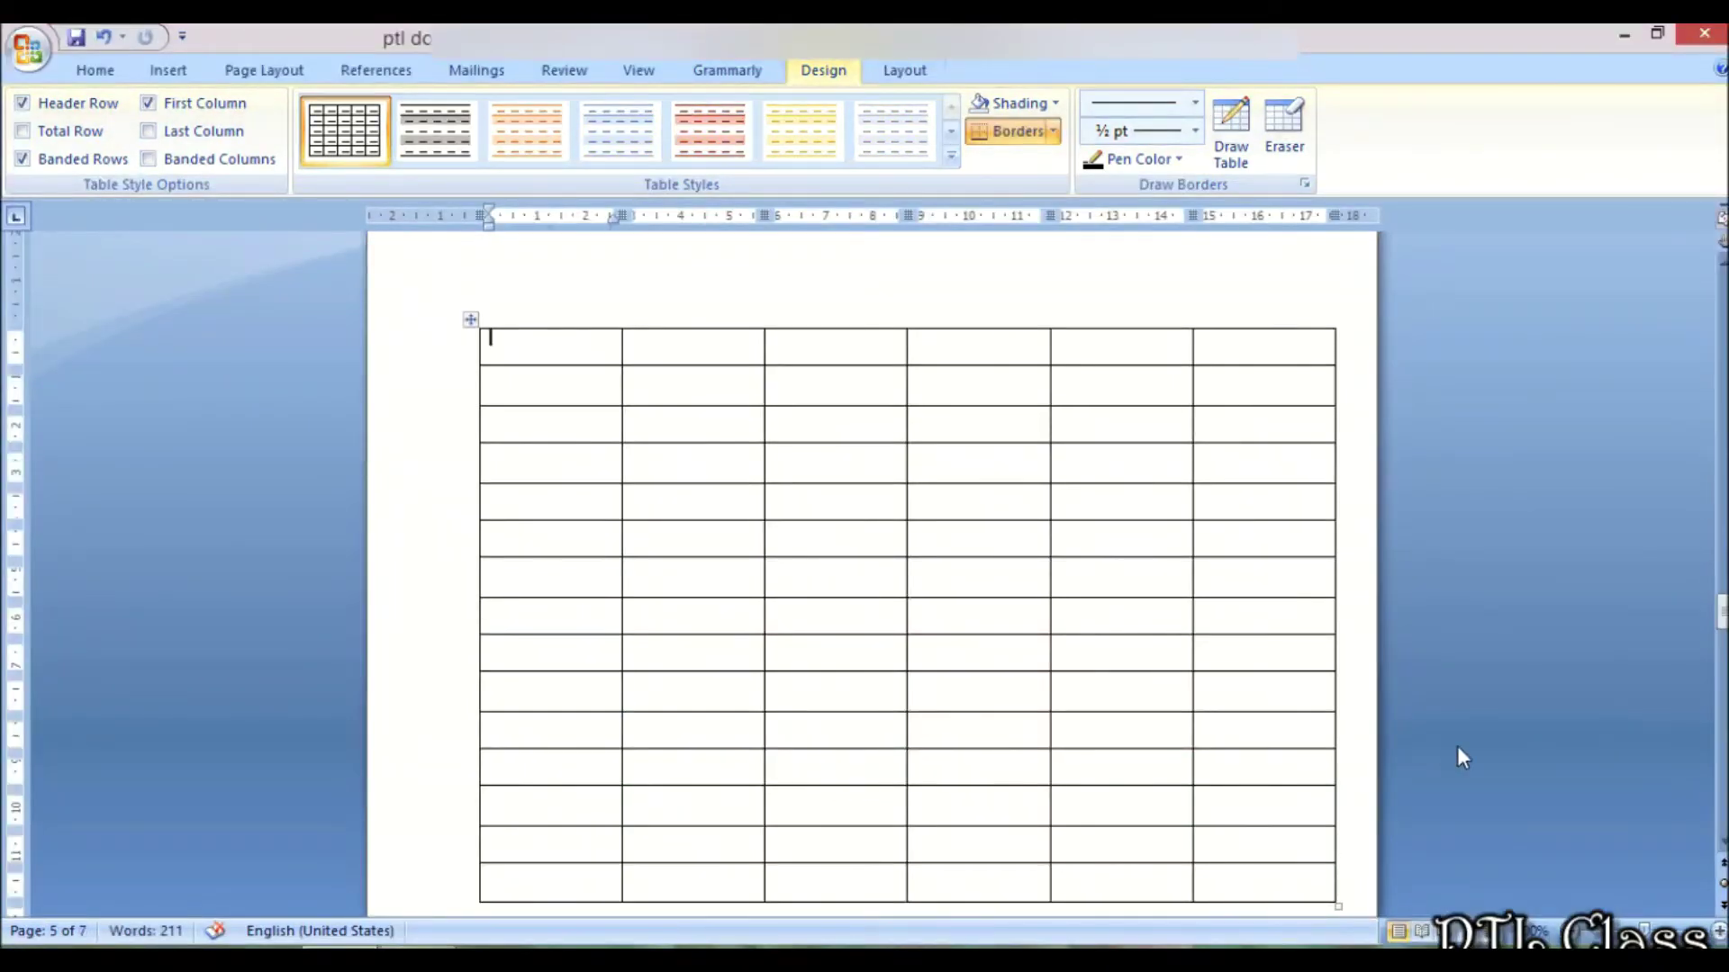
# Step: Select the whole drawn table and undo to clear its text and even its column widths
pyautogui.moveTo(1721, 612); pyautogui.dragTo(1722, 614)
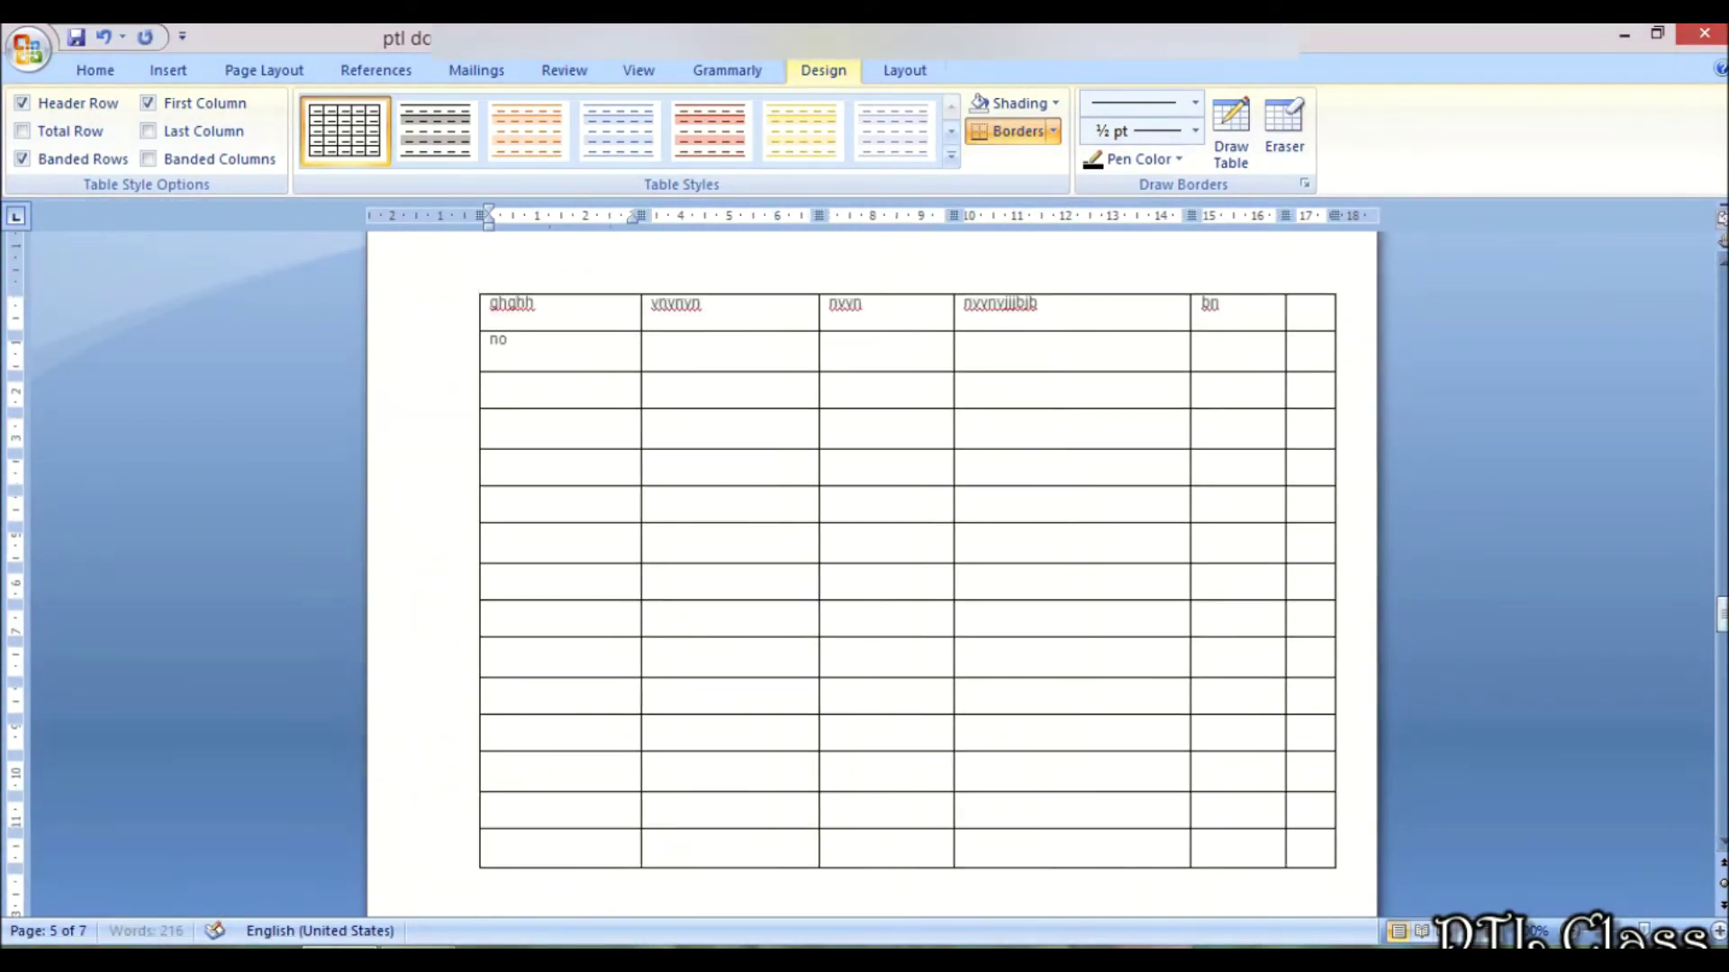
pyautogui.click(711, 349)
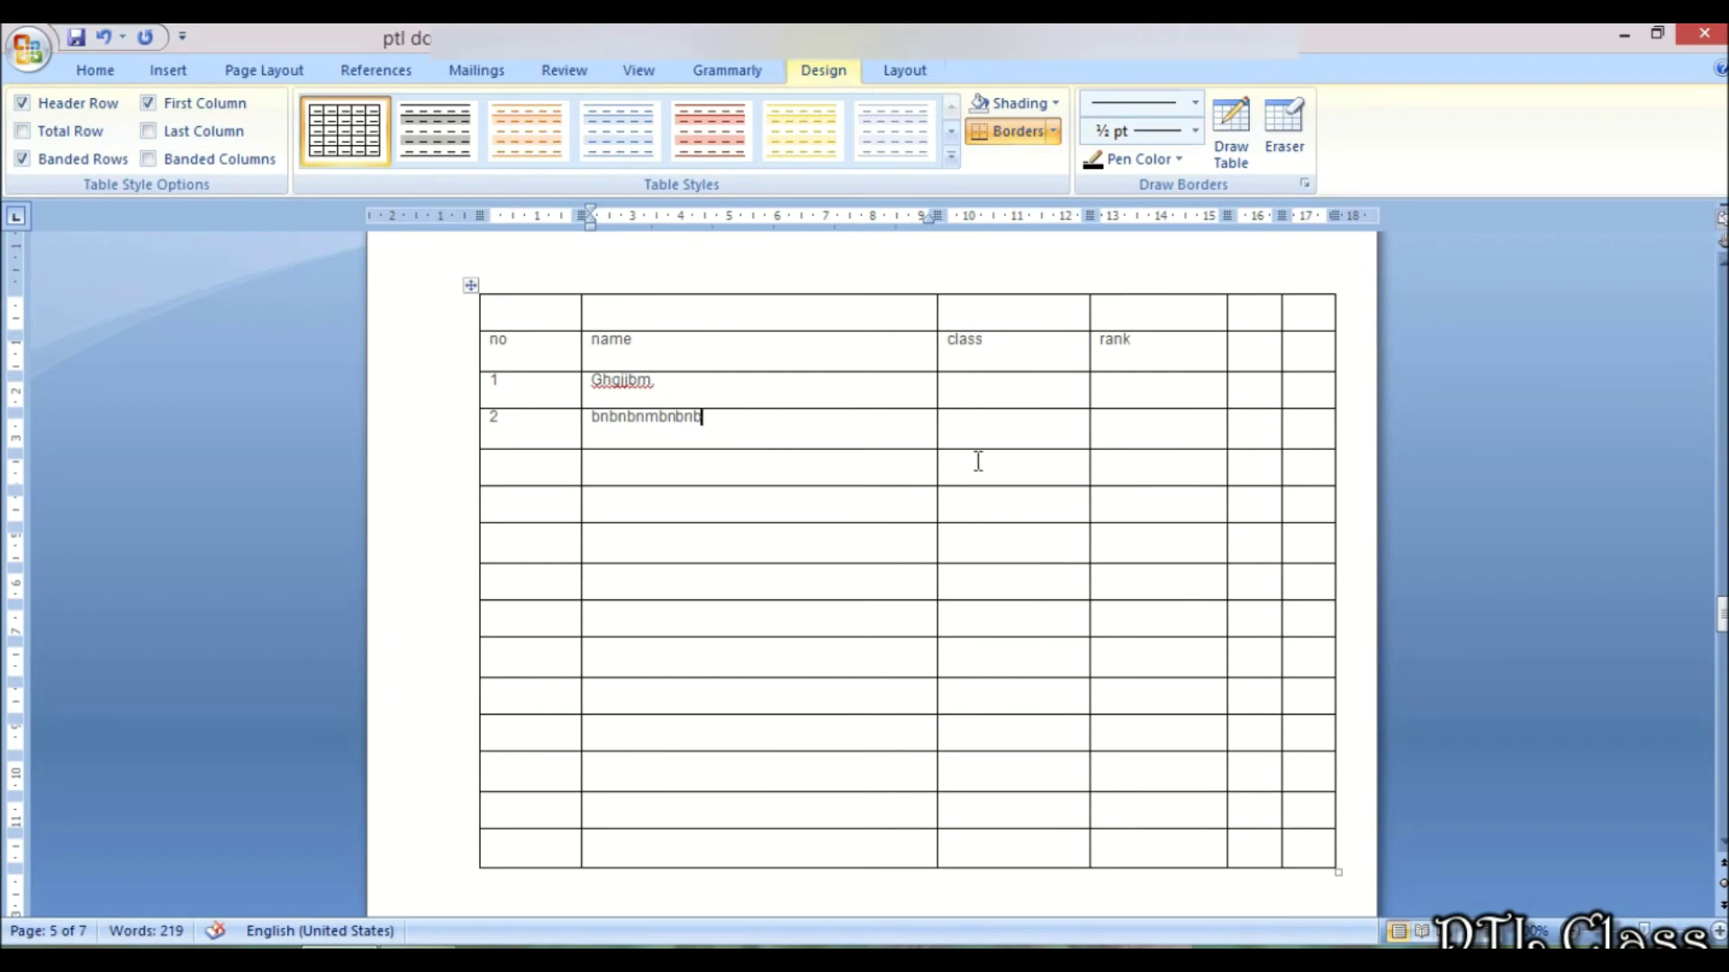
pyautogui.click(470, 284)
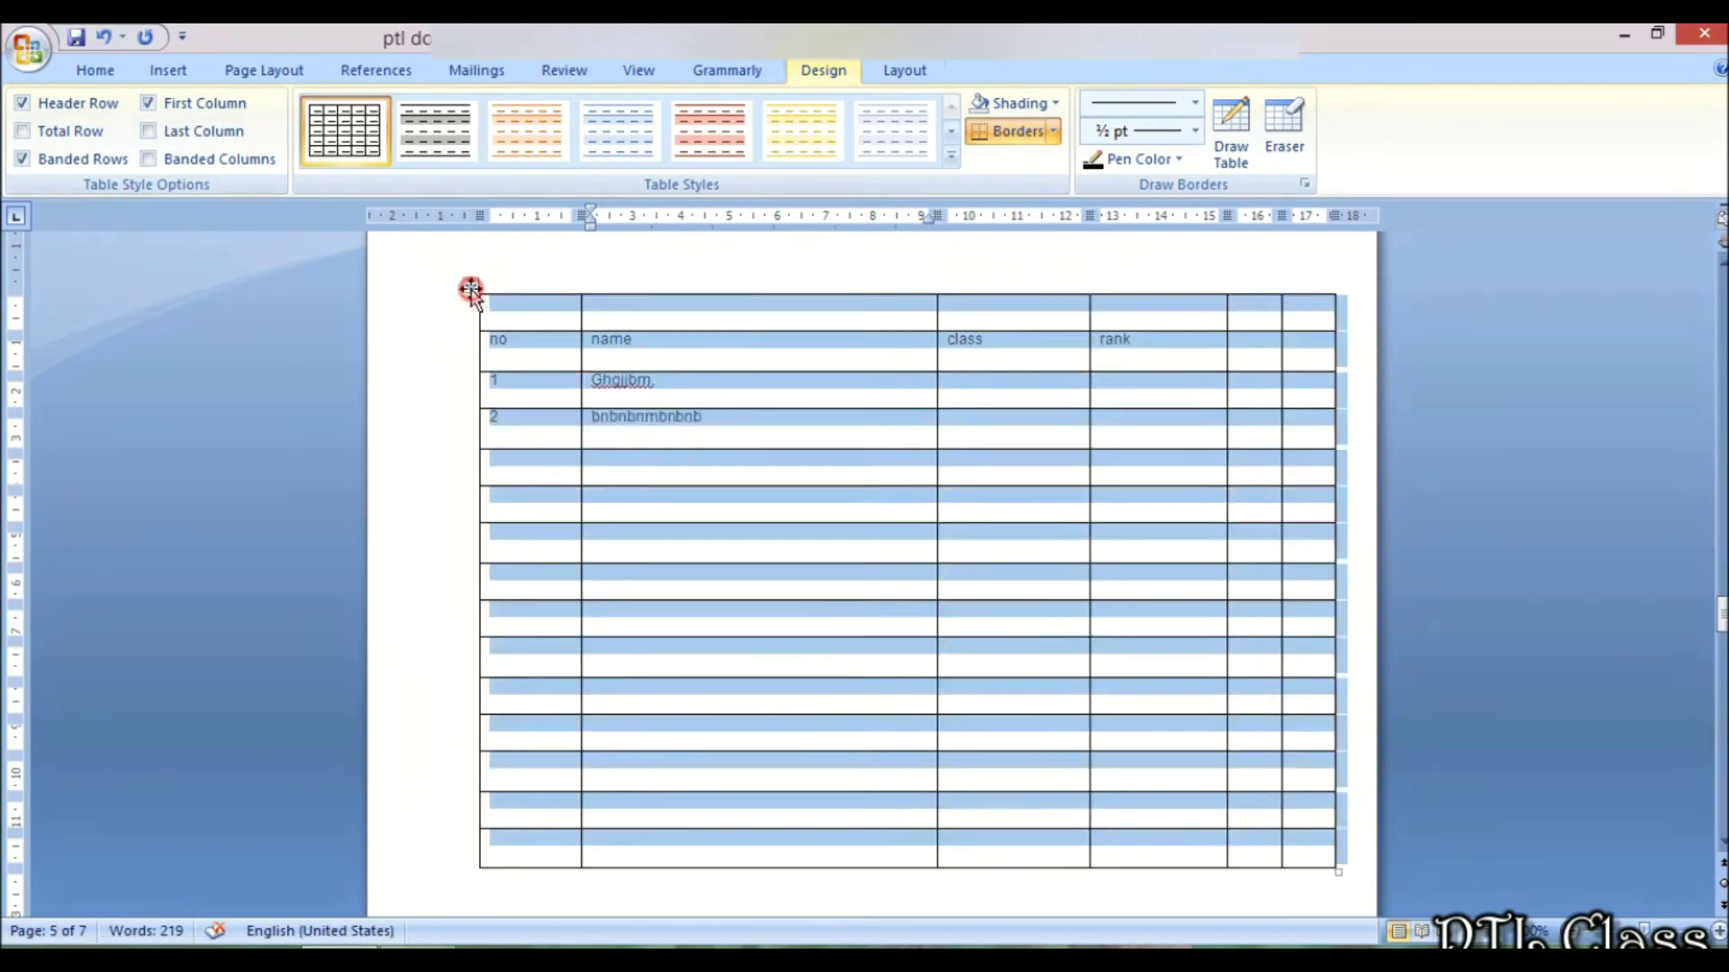
pyautogui.hotkey('ctrl', 'z')
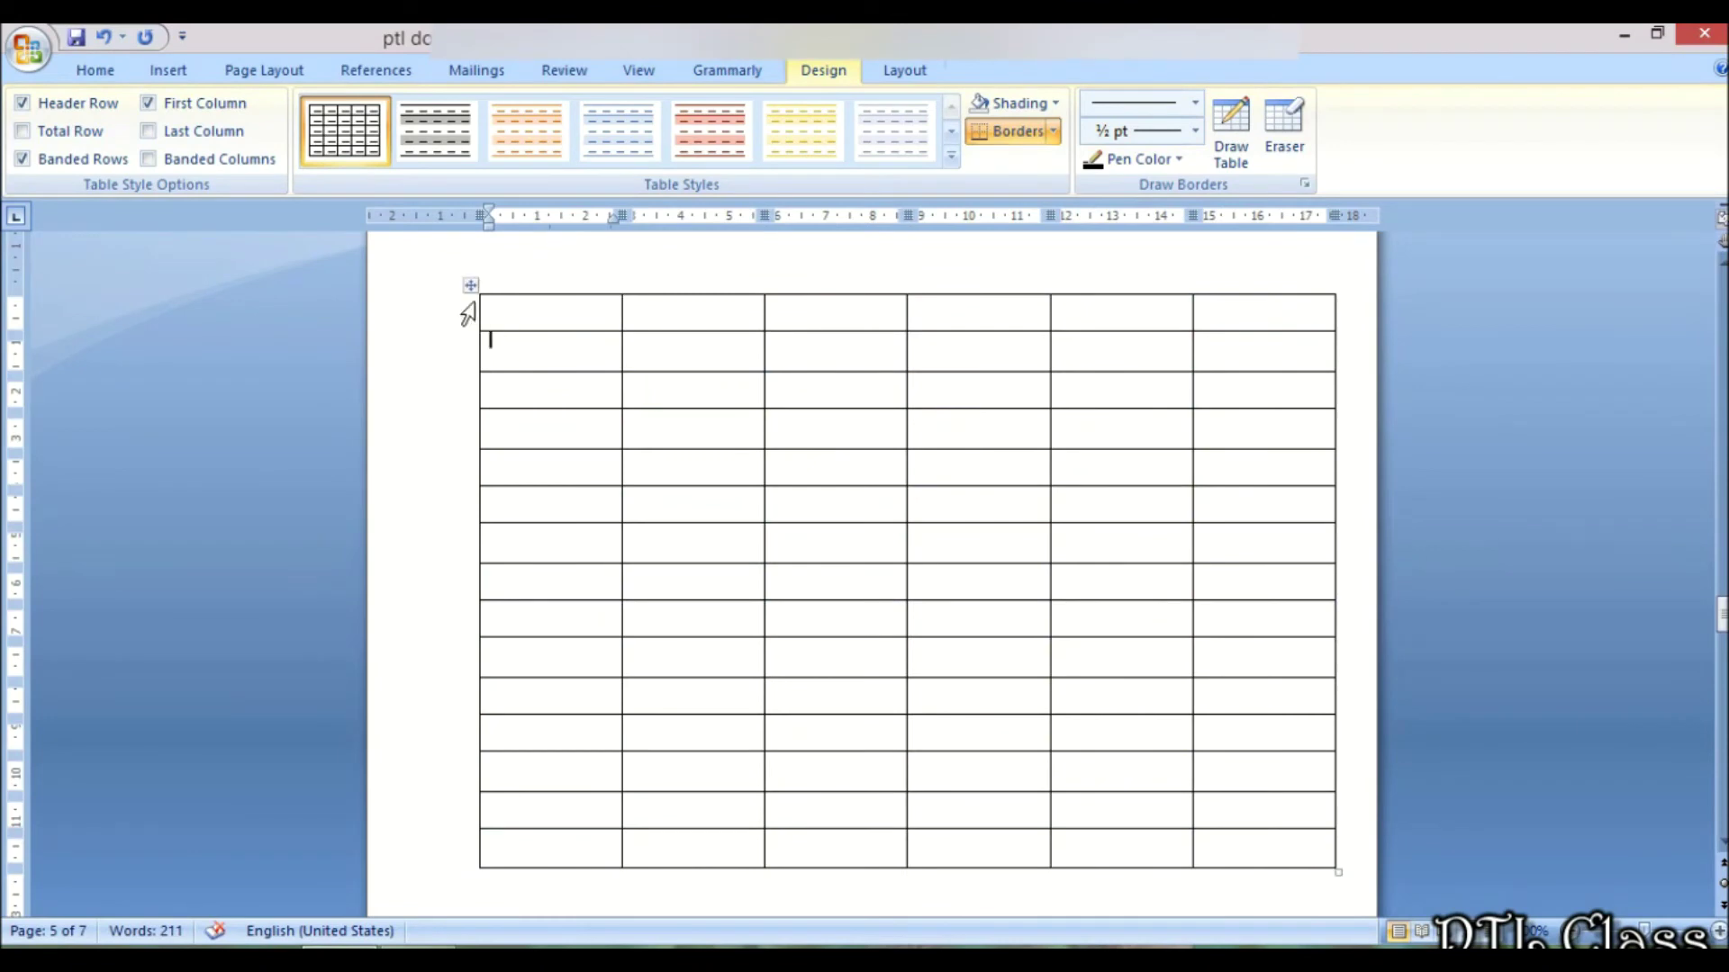
pyautogui.click(468, 284)
# Step: Return the caret to the first cell and bring up the Insert > Table options
pyautogui.press('Left')
pyautogui.click(168, 71)
pyautogui.click(201, 162)
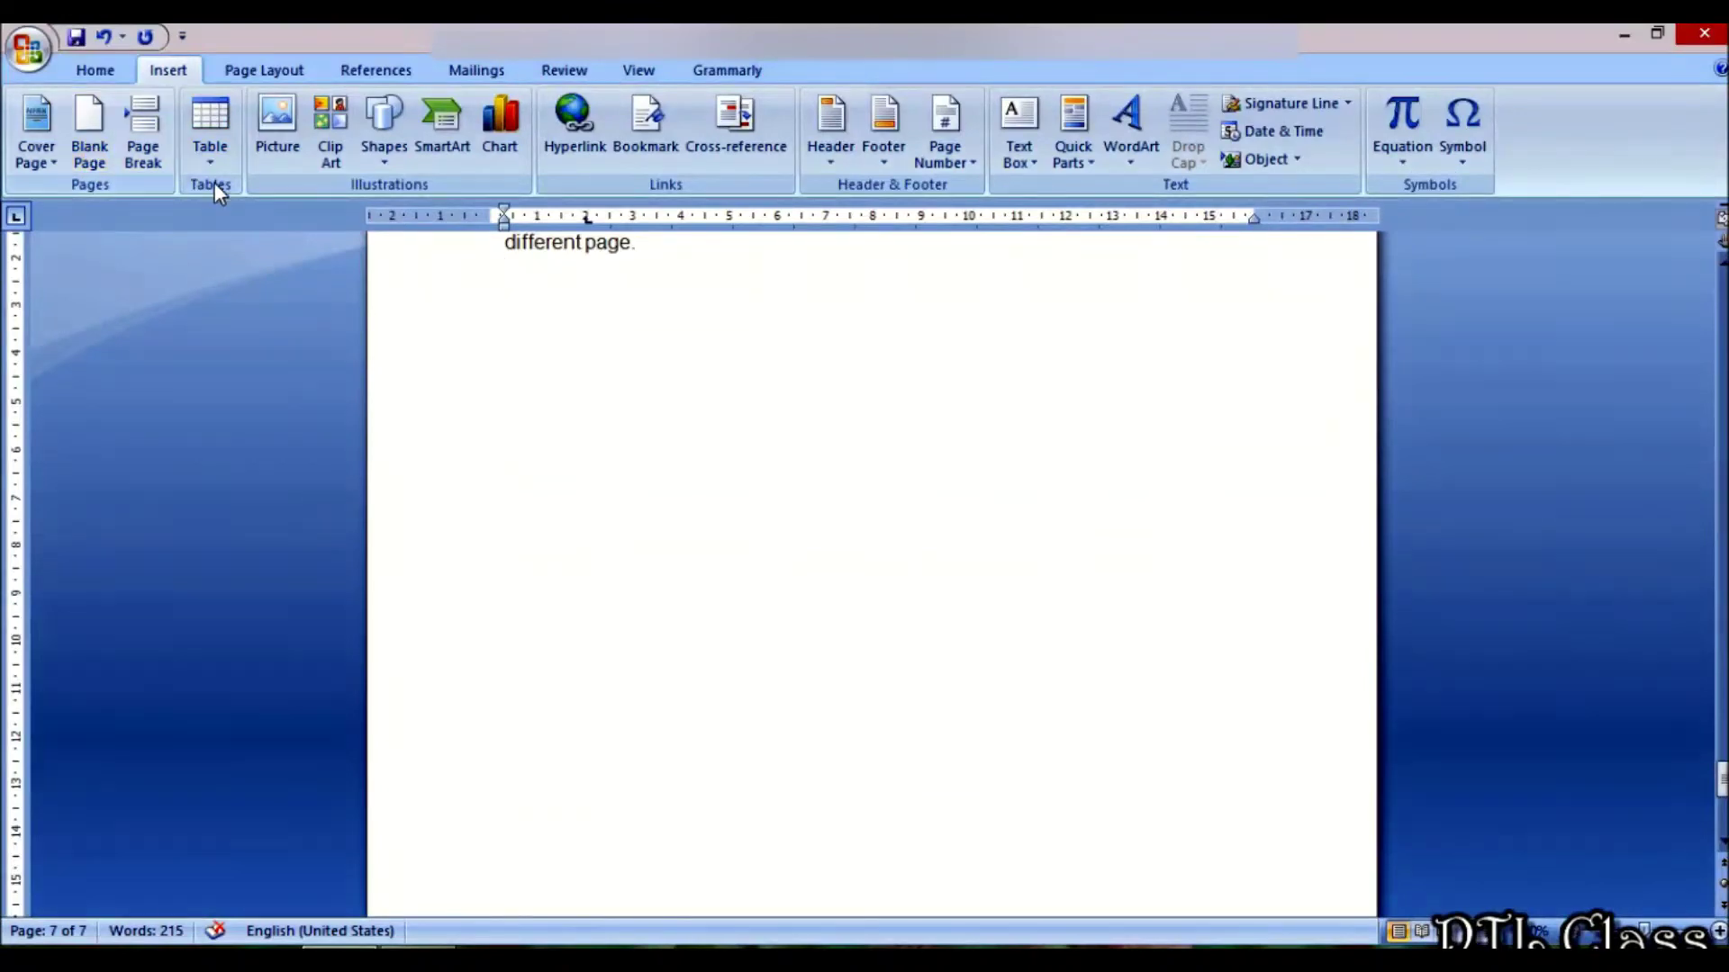
# Step: Embed an Excel spreadsheet on page 7 and enlarge it to columns A–I, rows 1–18
pyautogui.click(210, 160)
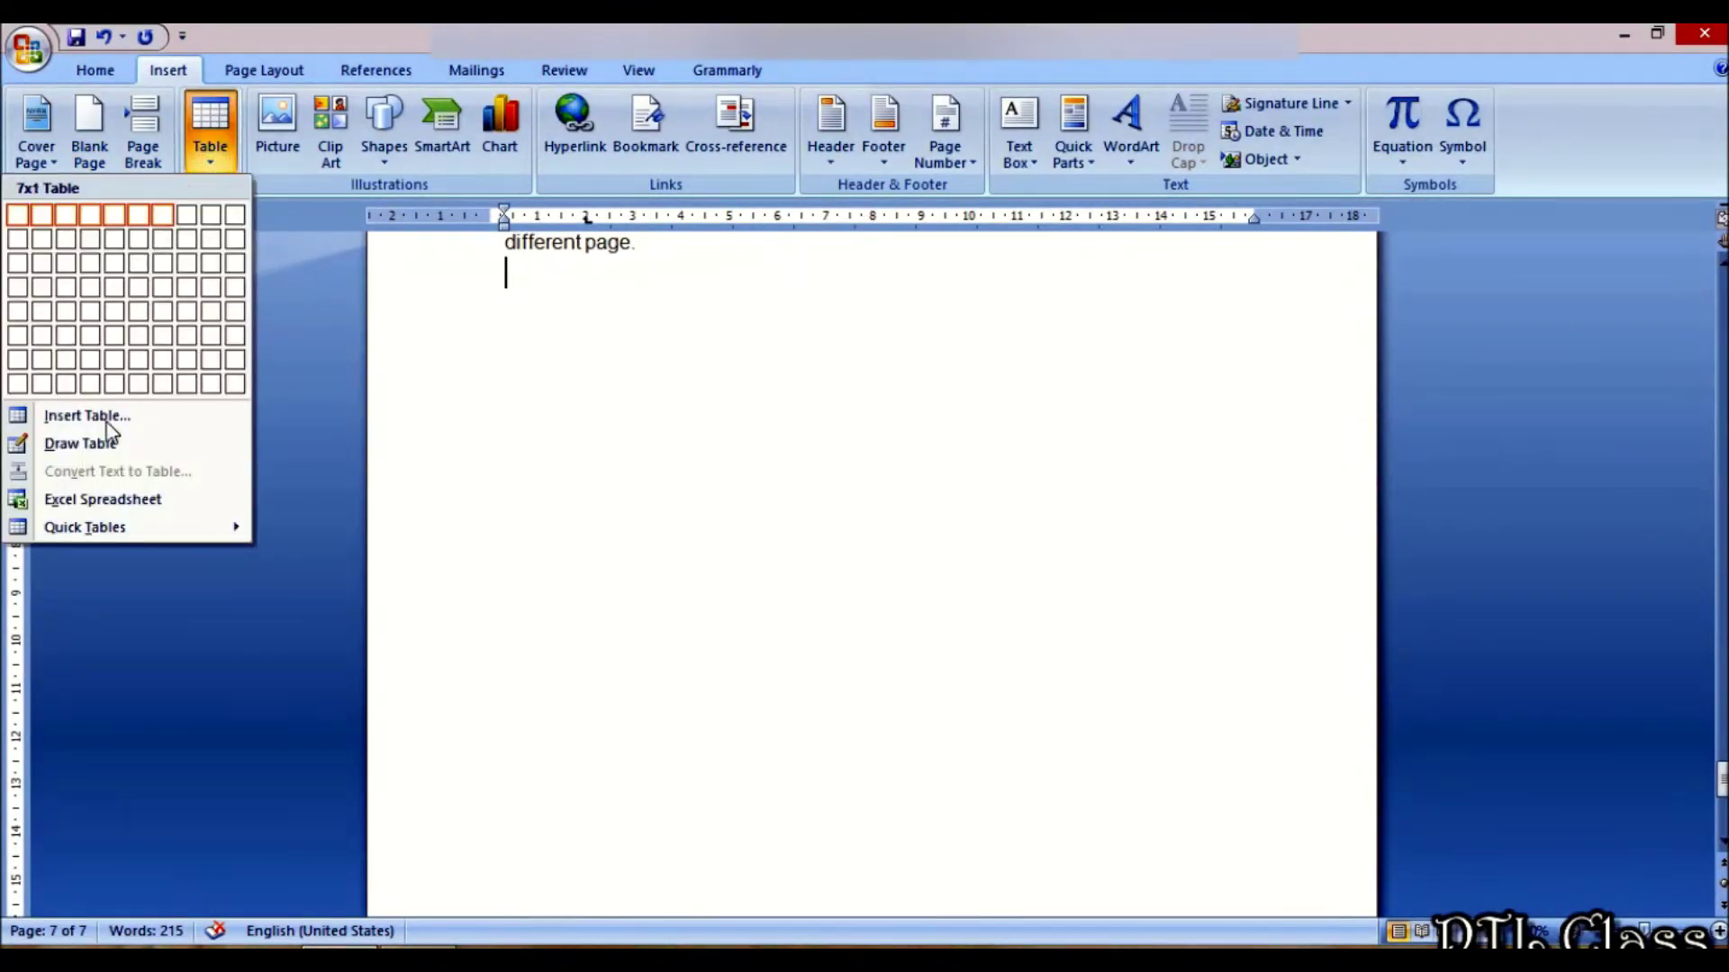
pyautogui.click(131, 499)
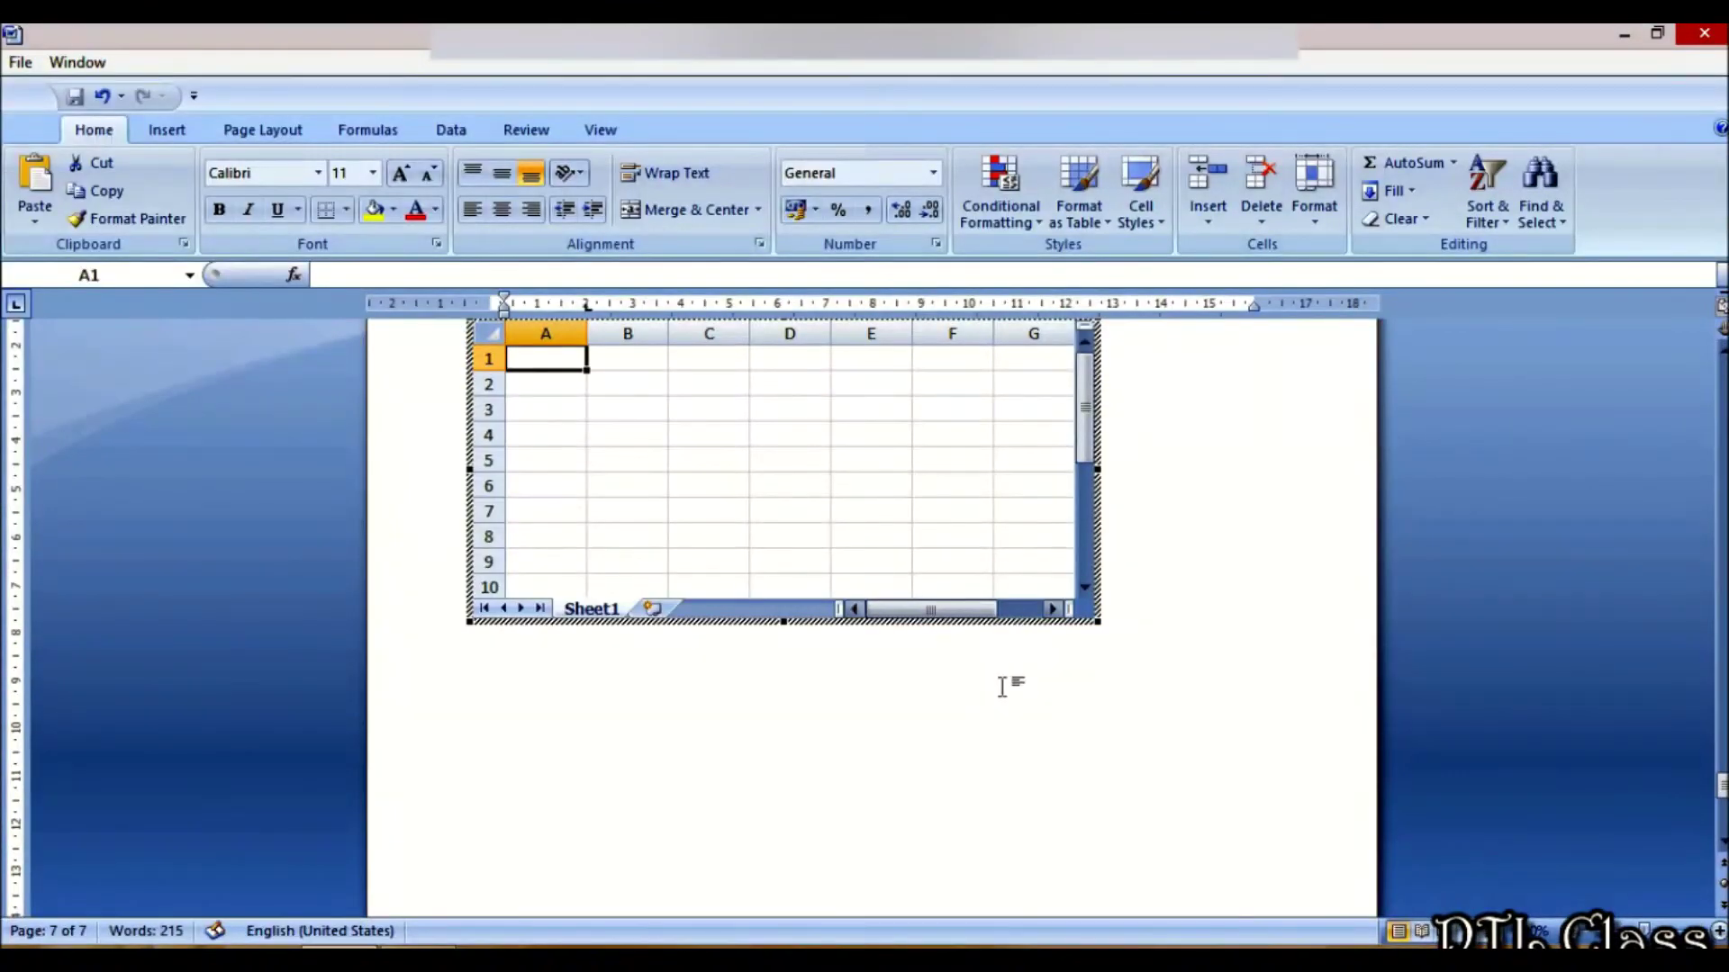
pyautogui.moveTo(1099, 623); pyautogui.dragTo(1272, 833)
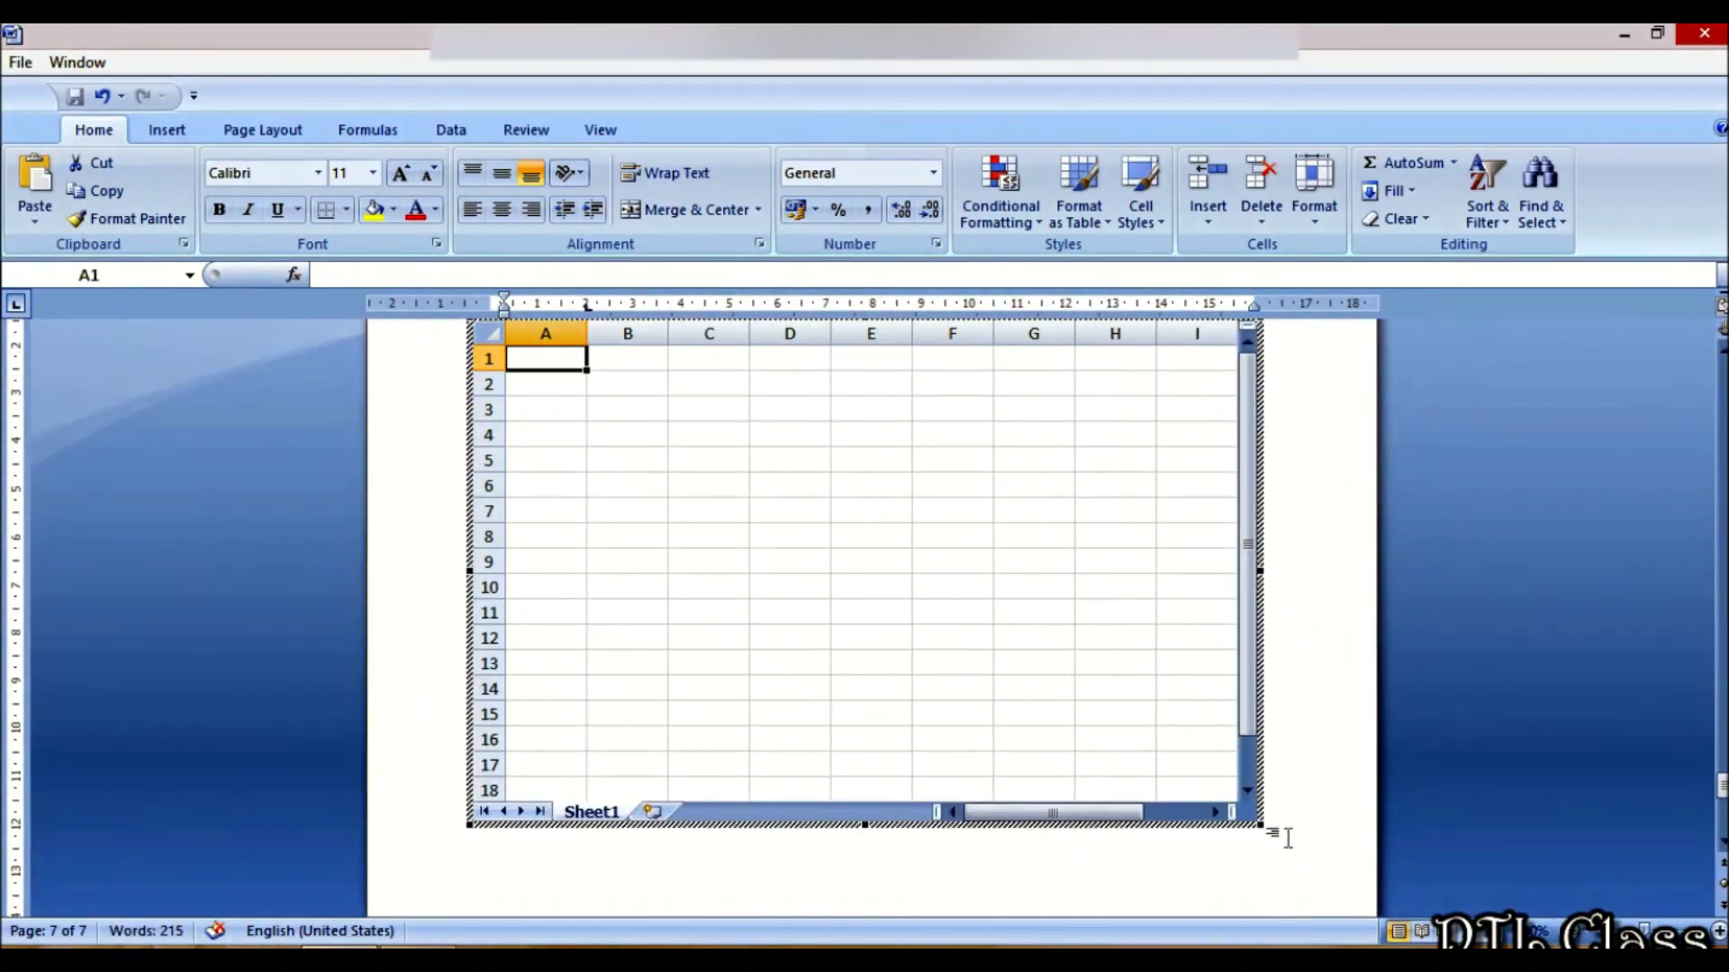
# Step: Enter 'vvbnm' in cell A1 and 'bbnm' in cell A2 of the embedded sheet
pyautogui.write('vvbnm')
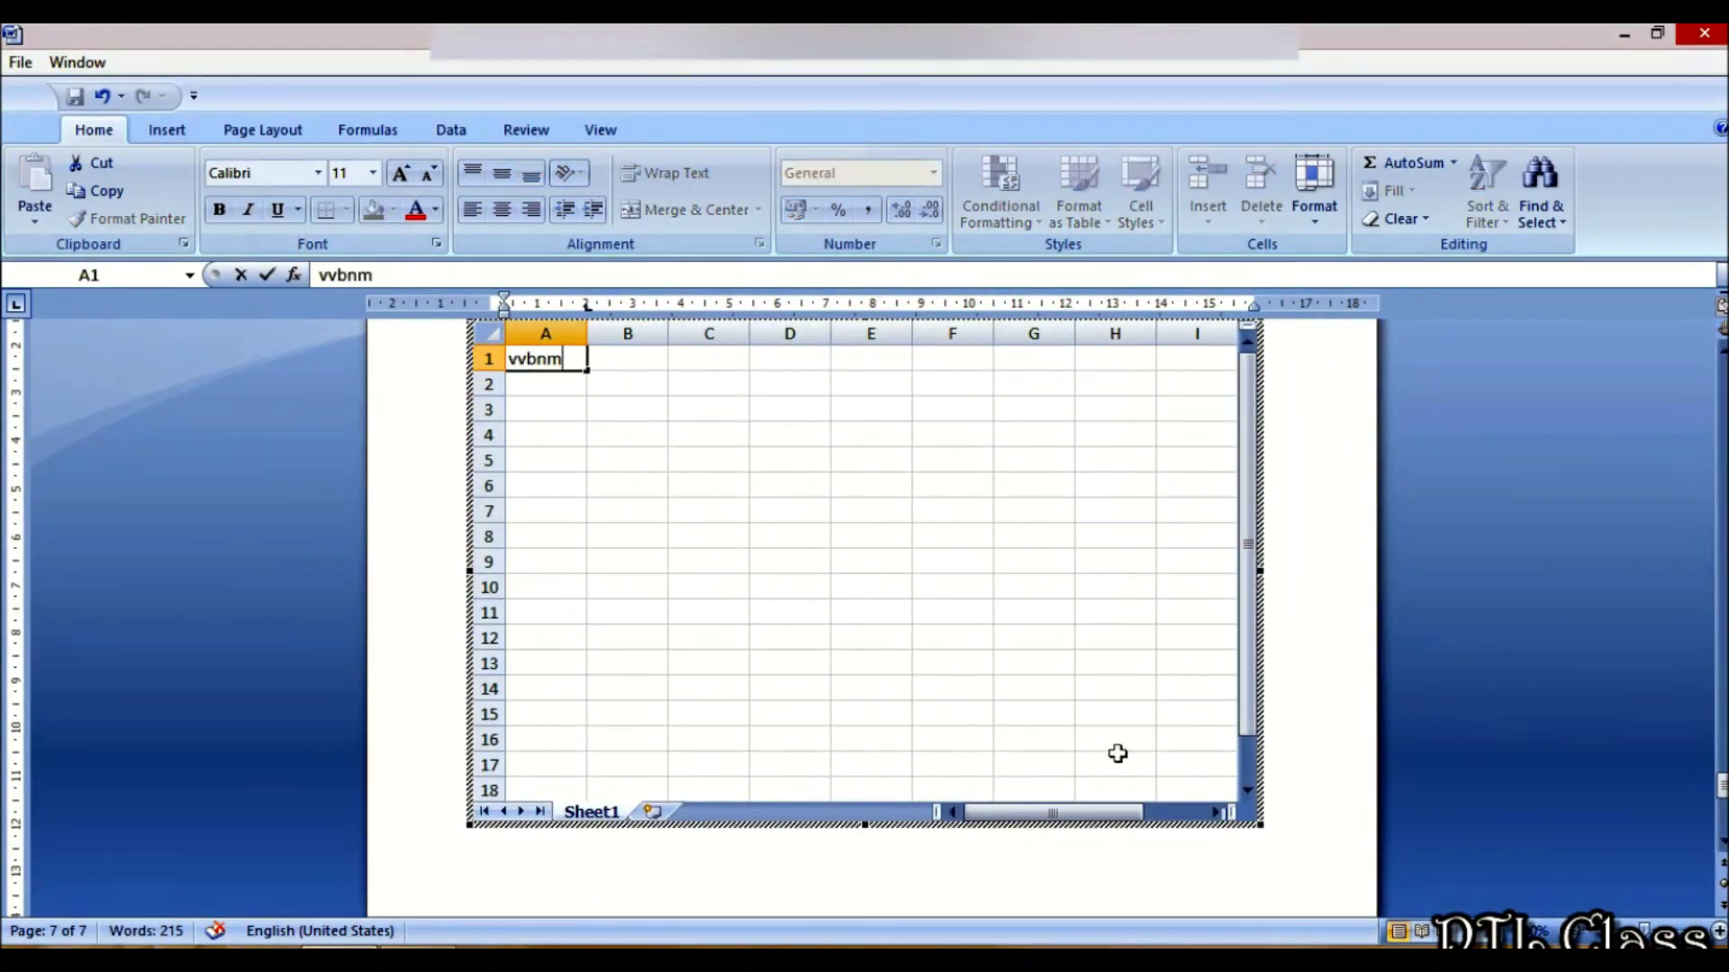
pyautogui.click(571, 383)
pyautogui.write('bbnm')
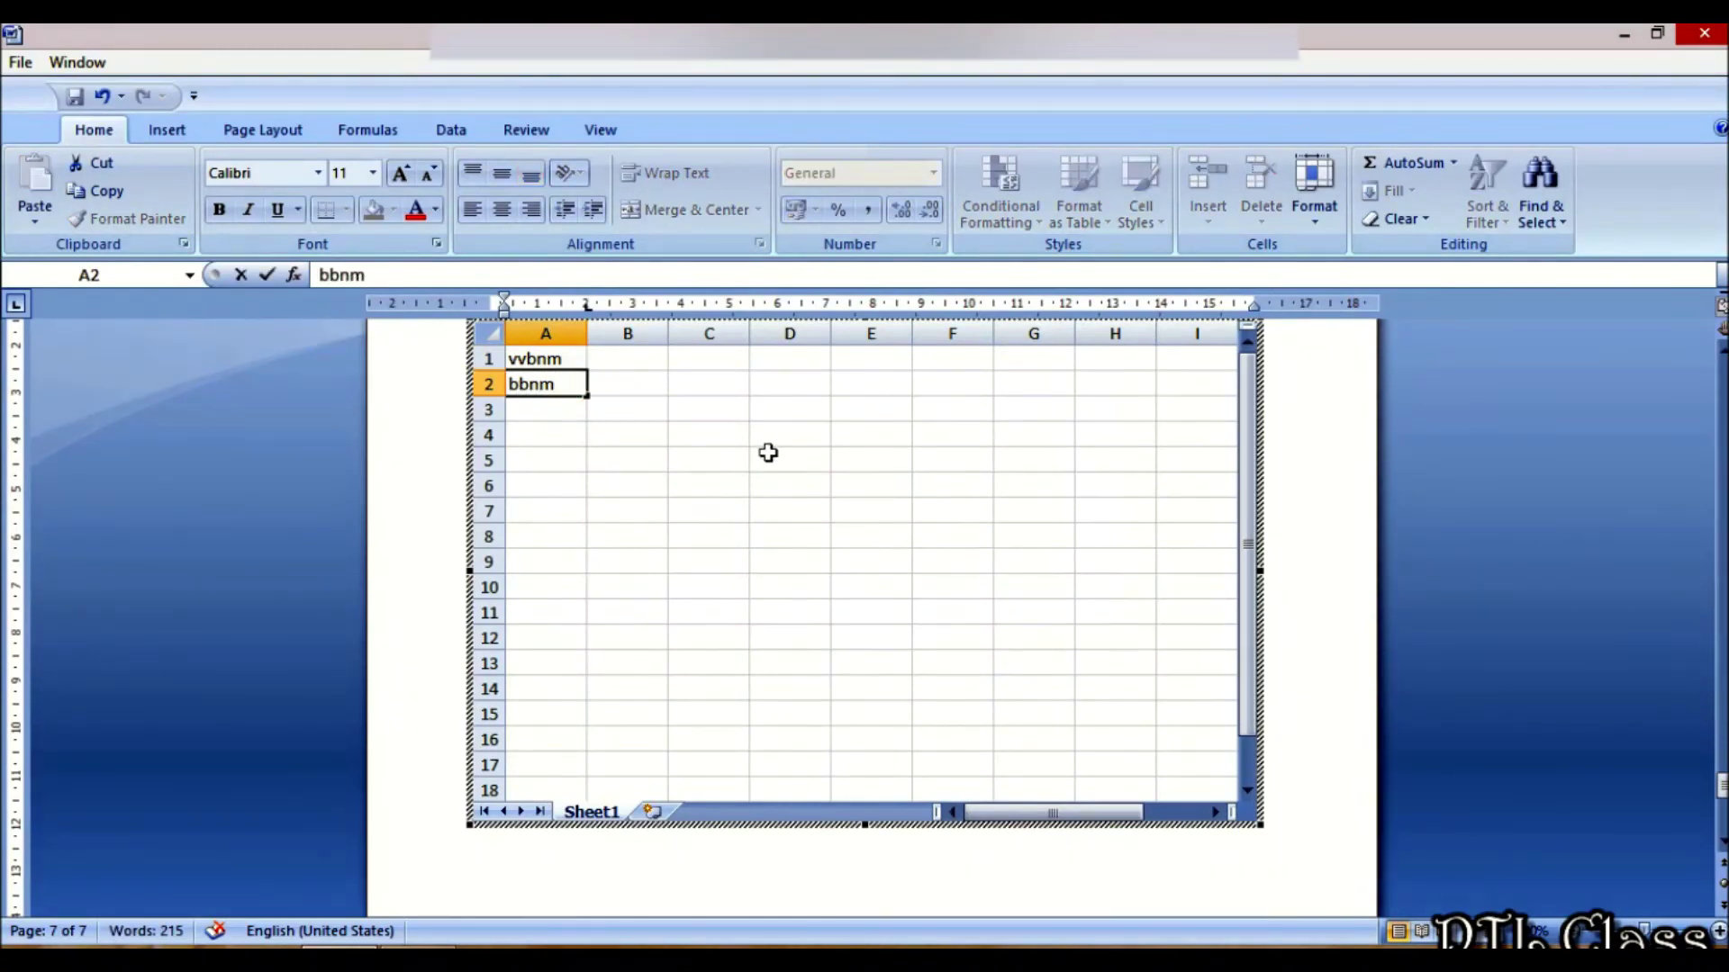
pyautogui.click(768, 453)
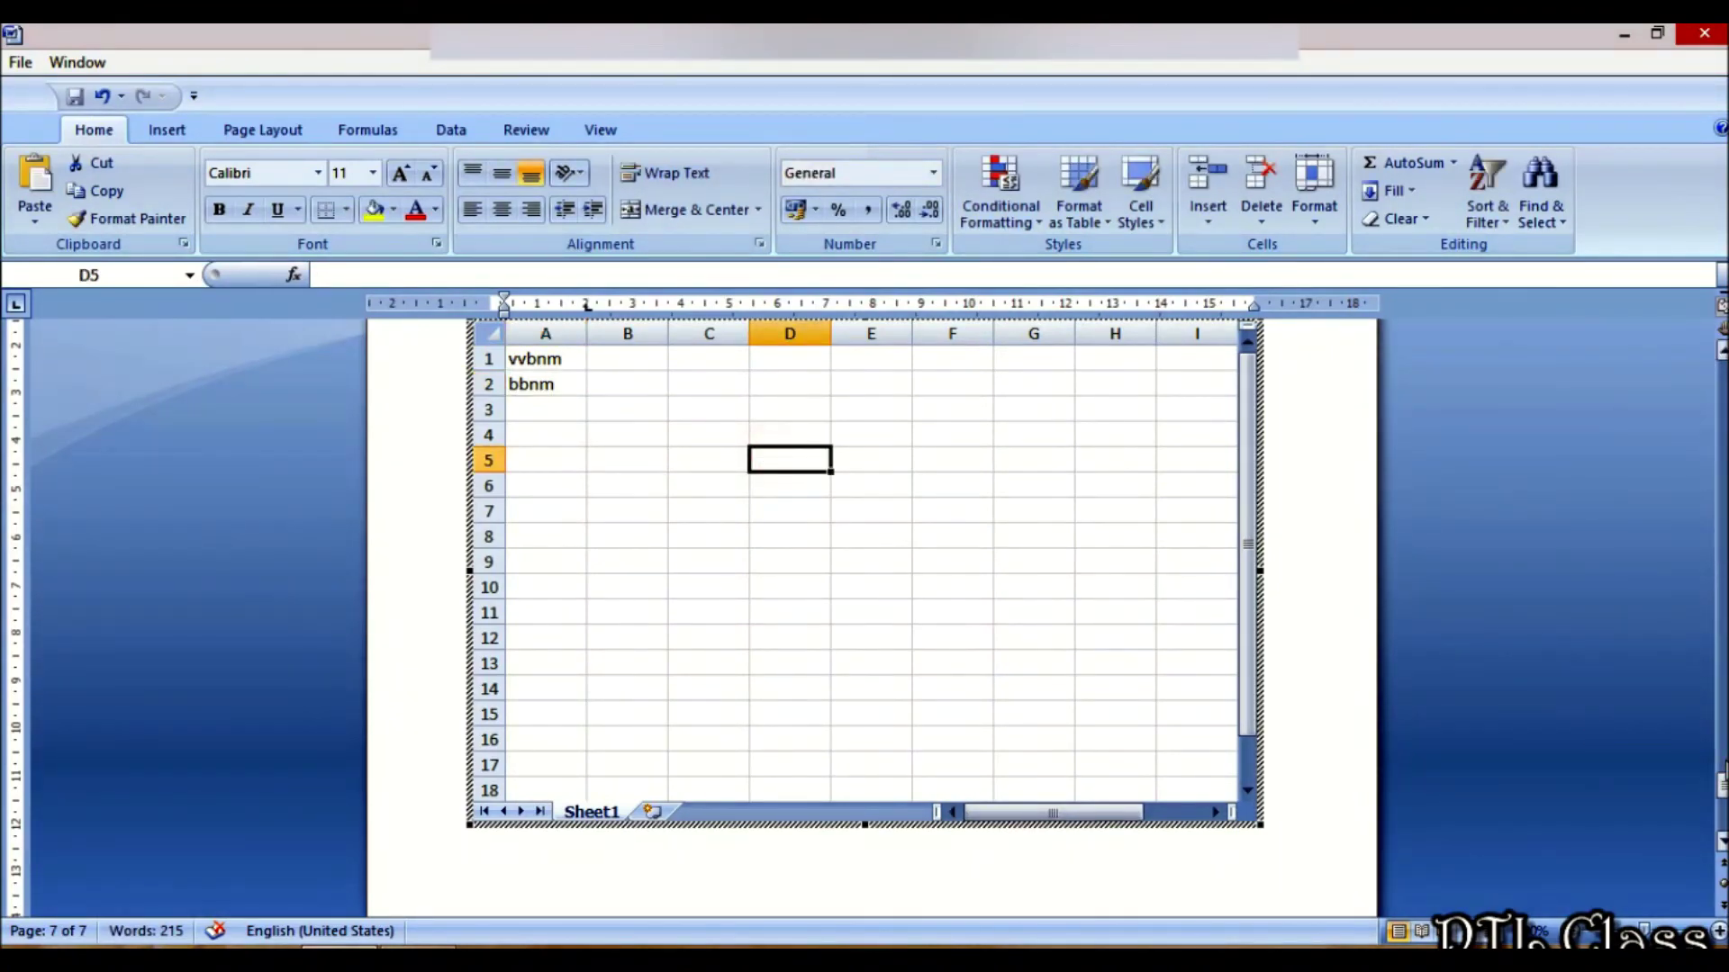
pyautogui.moveTo(1721, 788); pyautogui.dragTo(1721, 731)
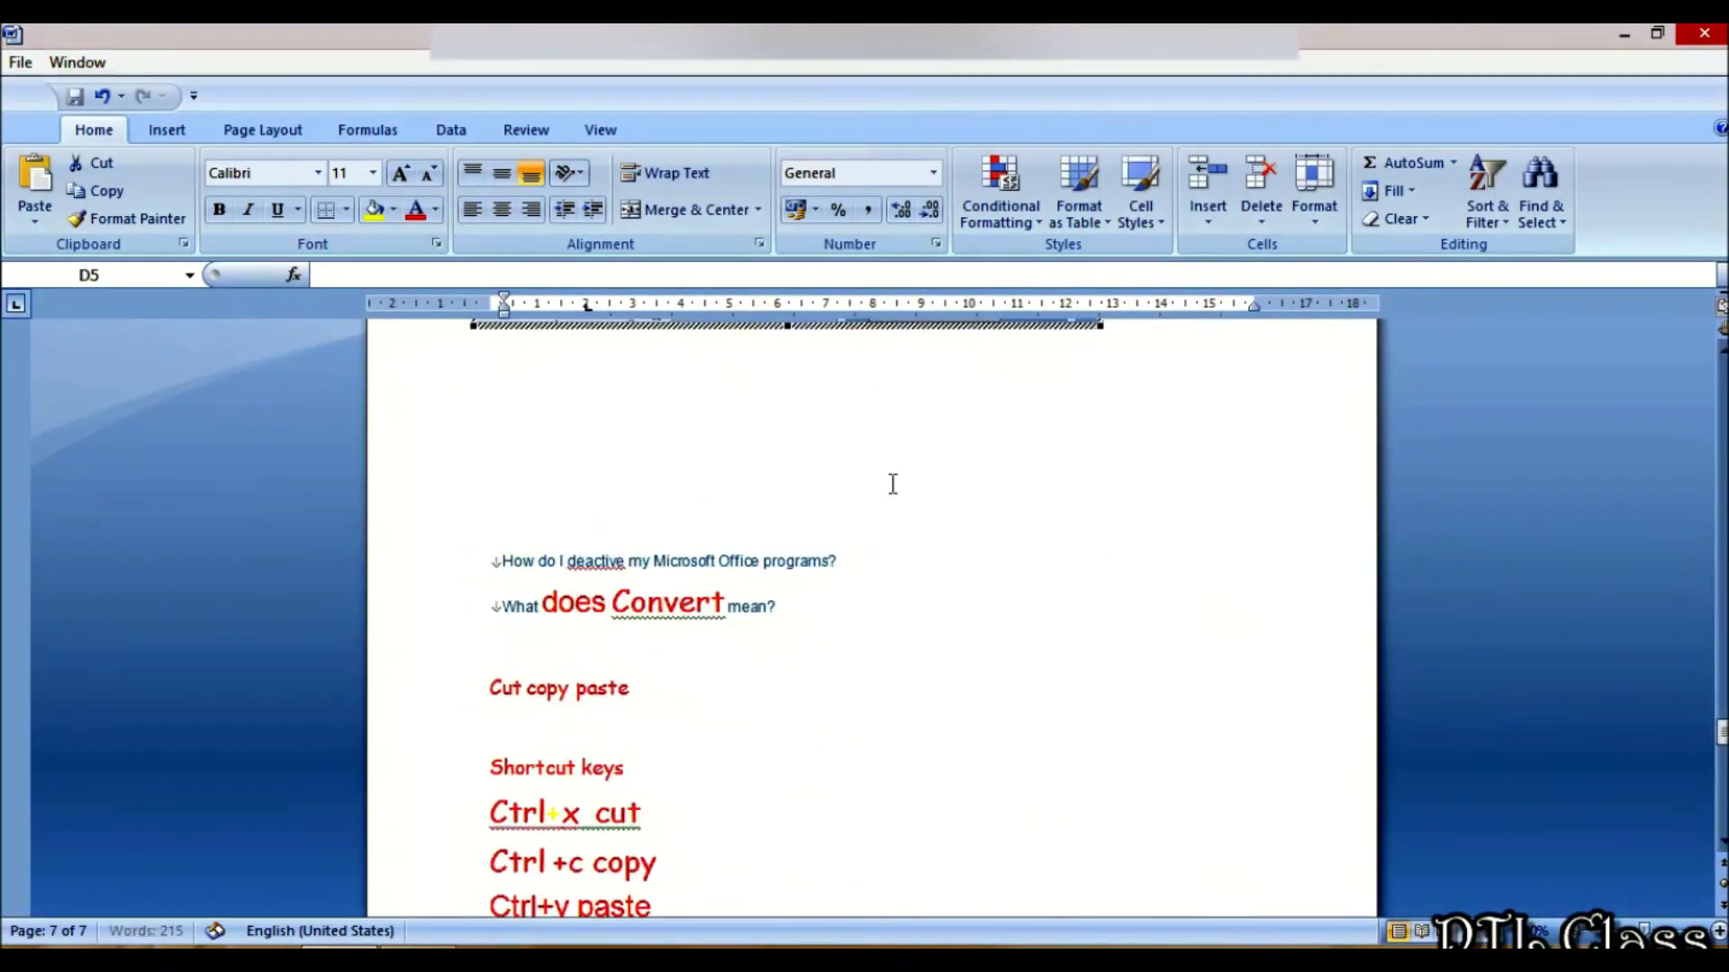
# Step: Show the Table Quick Tables gallery and scroll it to the Calendar 2 entry
pyautogui.click(155, 133)
pyautogui.click(209, 130)
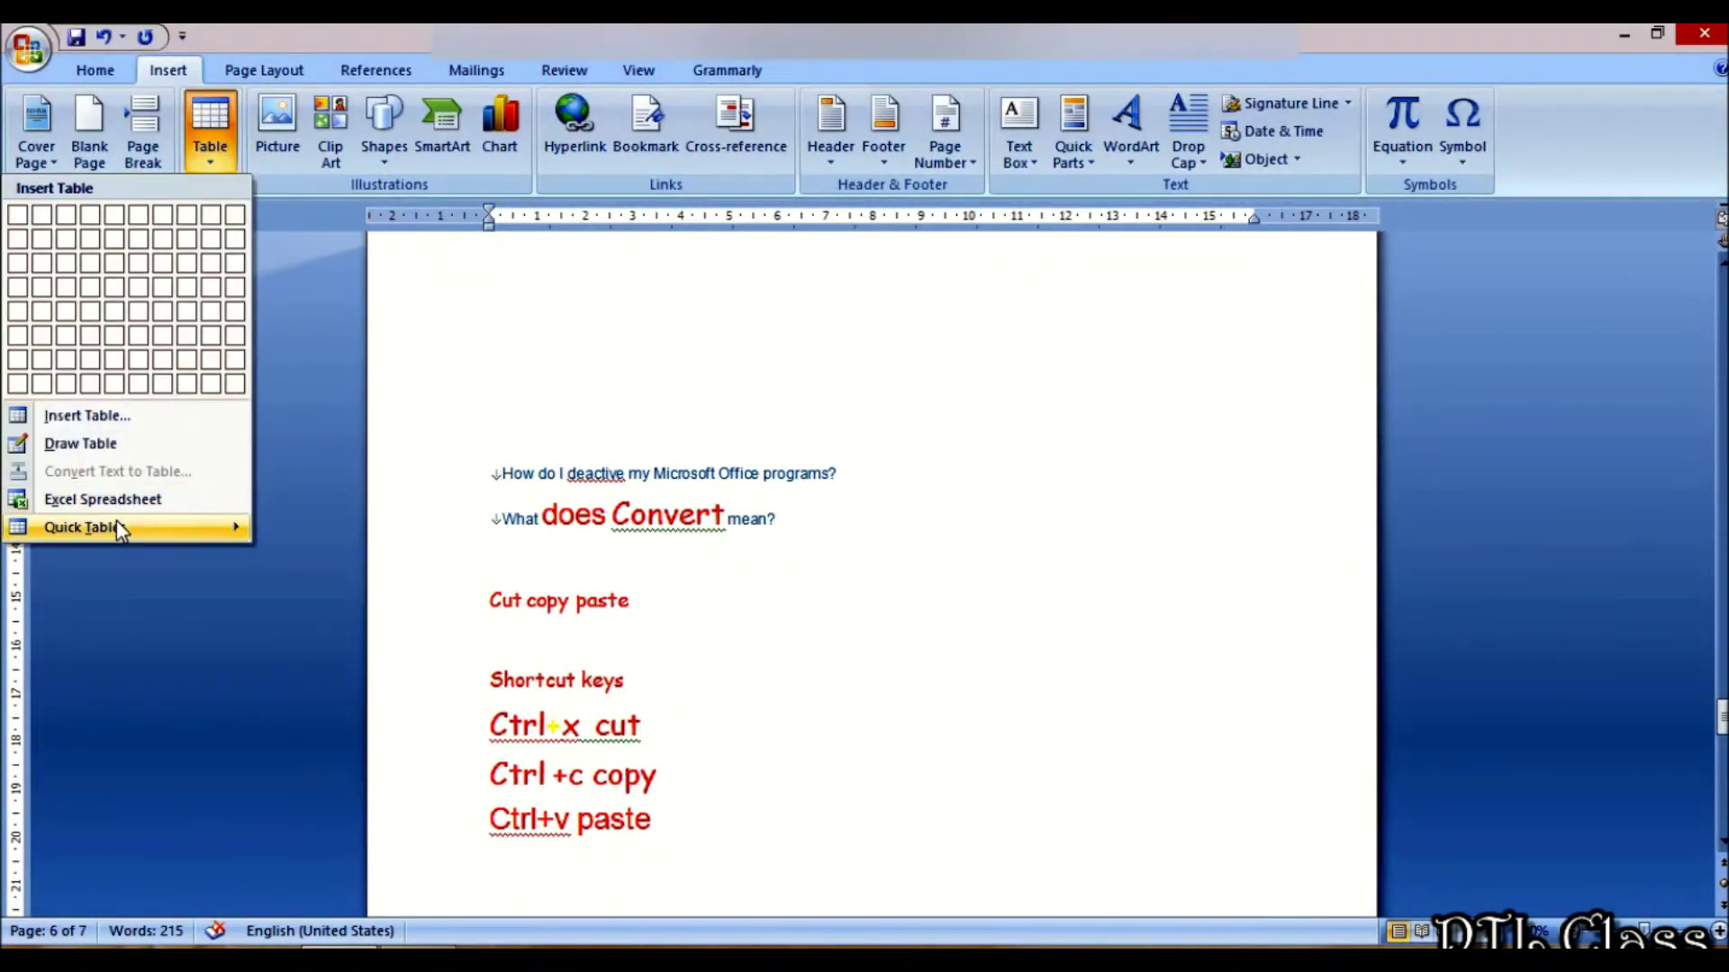
pyautogui.moveTo(117, 524)
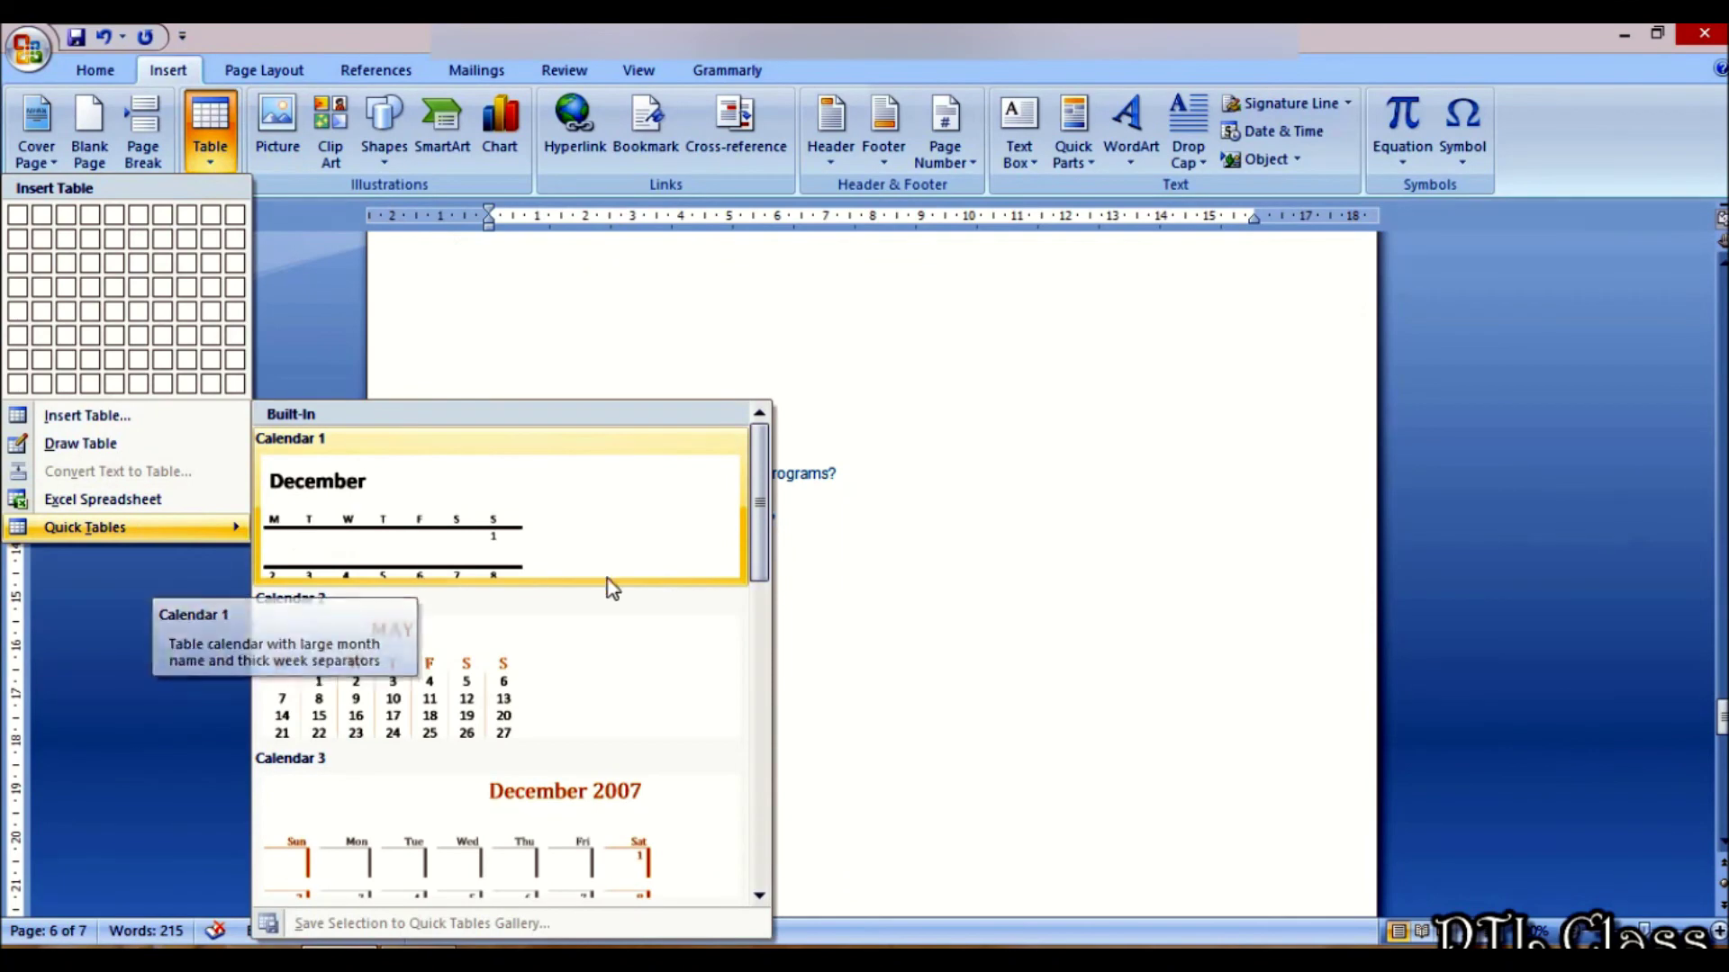
pyautogui.moveTo(763, 585); pyautogui.dragTo(788, 873)
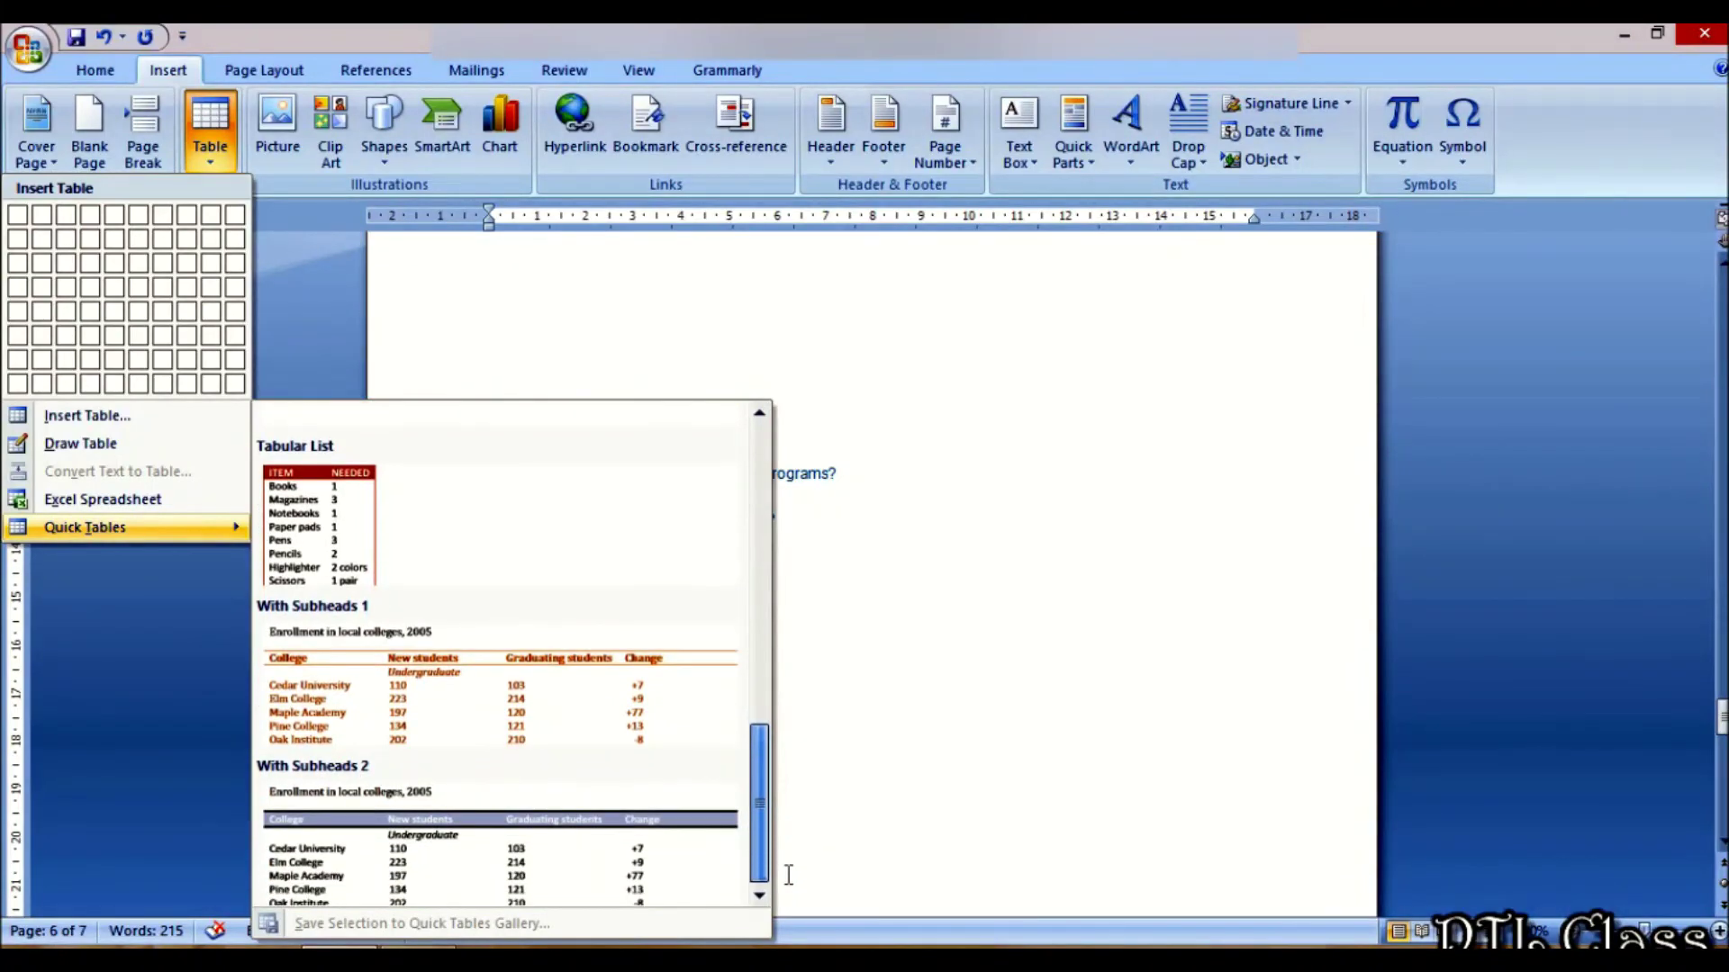
pyautogui.click(763, 820)
pyautogui.moveTo(764, 822); pyautogui.dragTo(764, 380)
# Step: Insert the Calendar 2 May calendar at the current position below the Ctrl+x line
pyautogui.rightClick(473, 672)
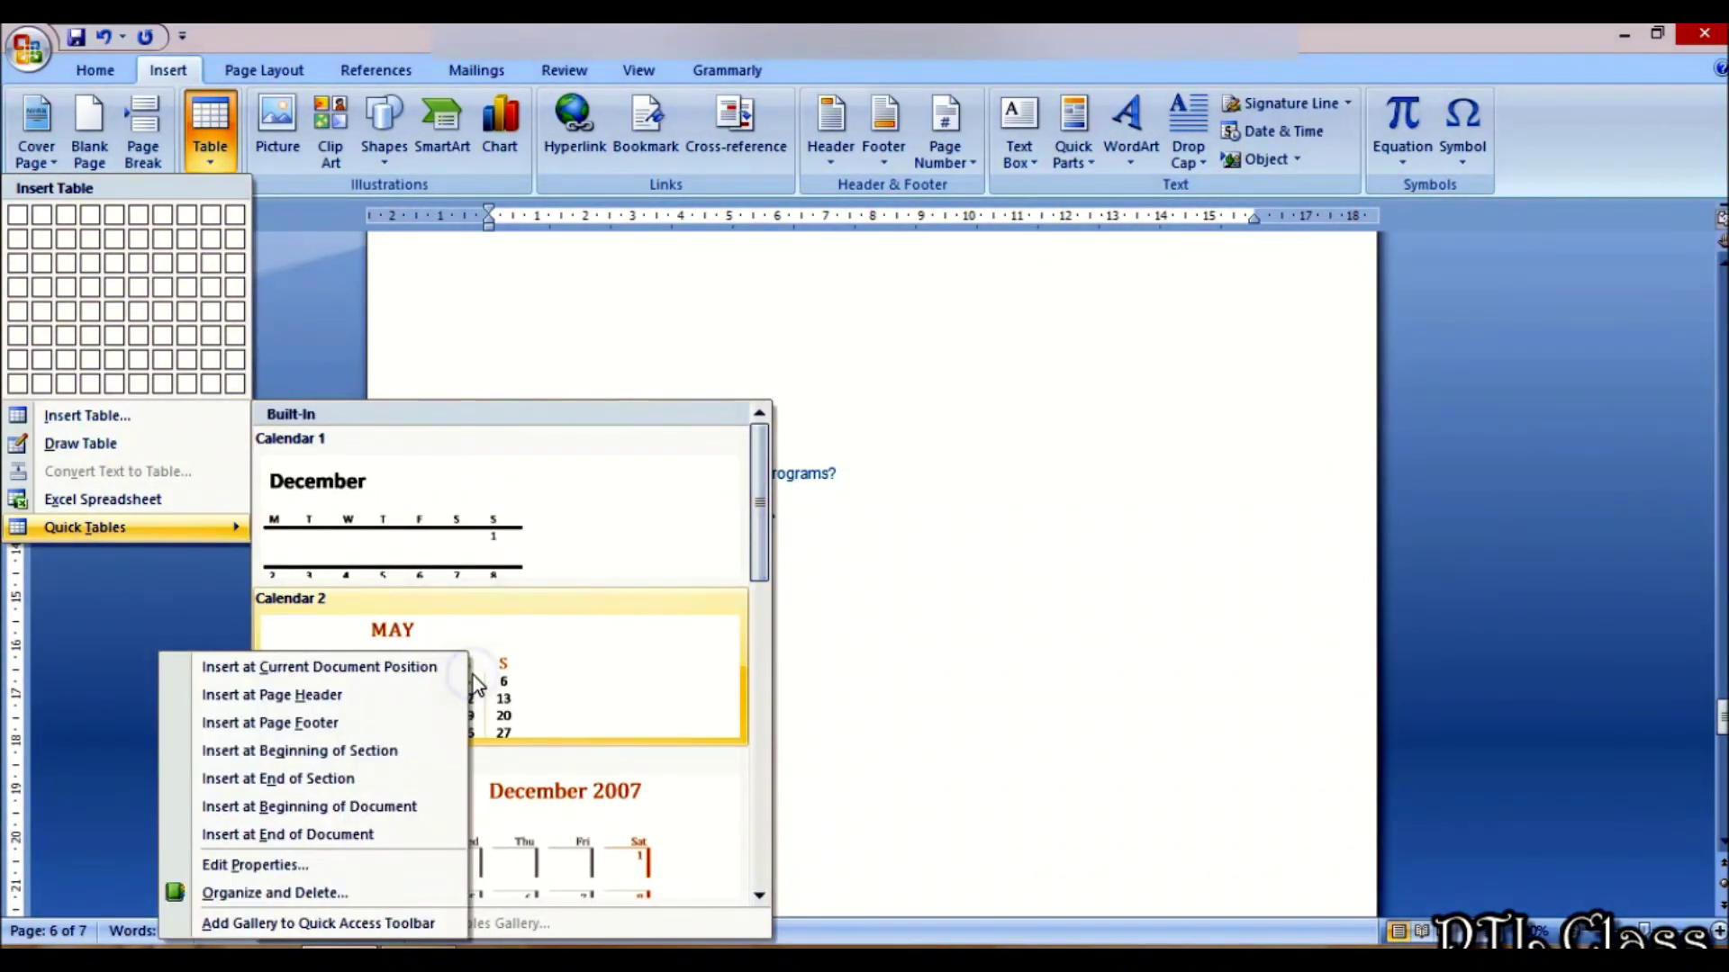
pyautogui.click(441, 667)
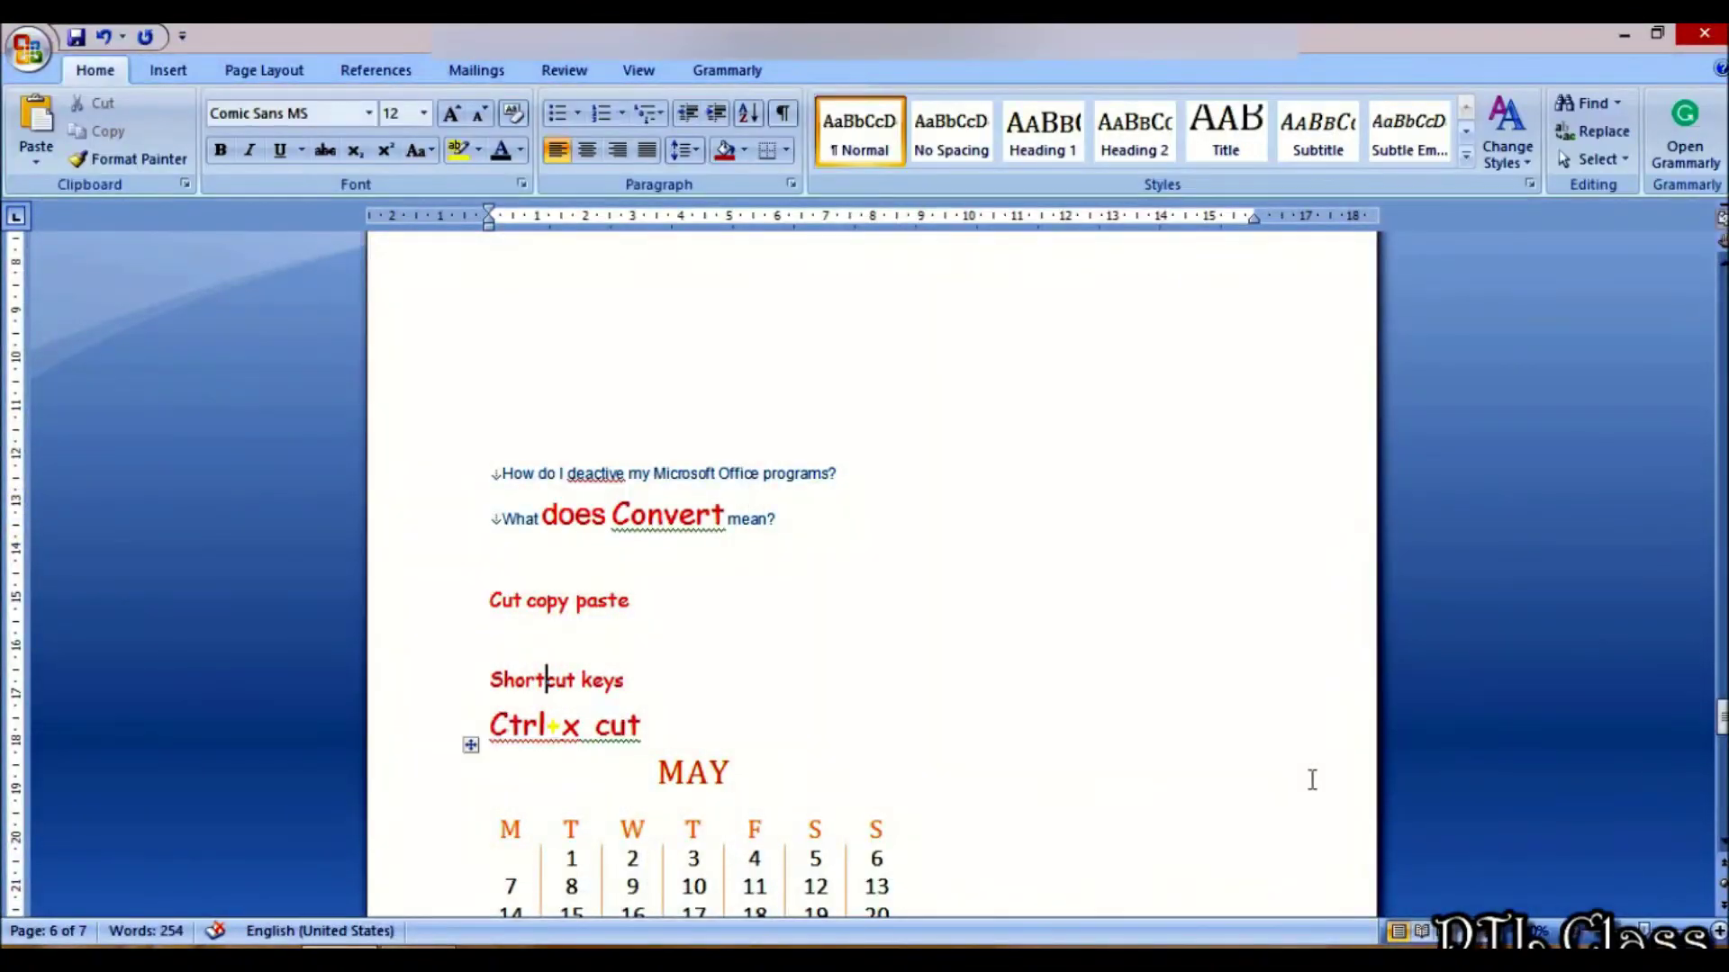
pyautogui.scroll(-3, 1311, 780)
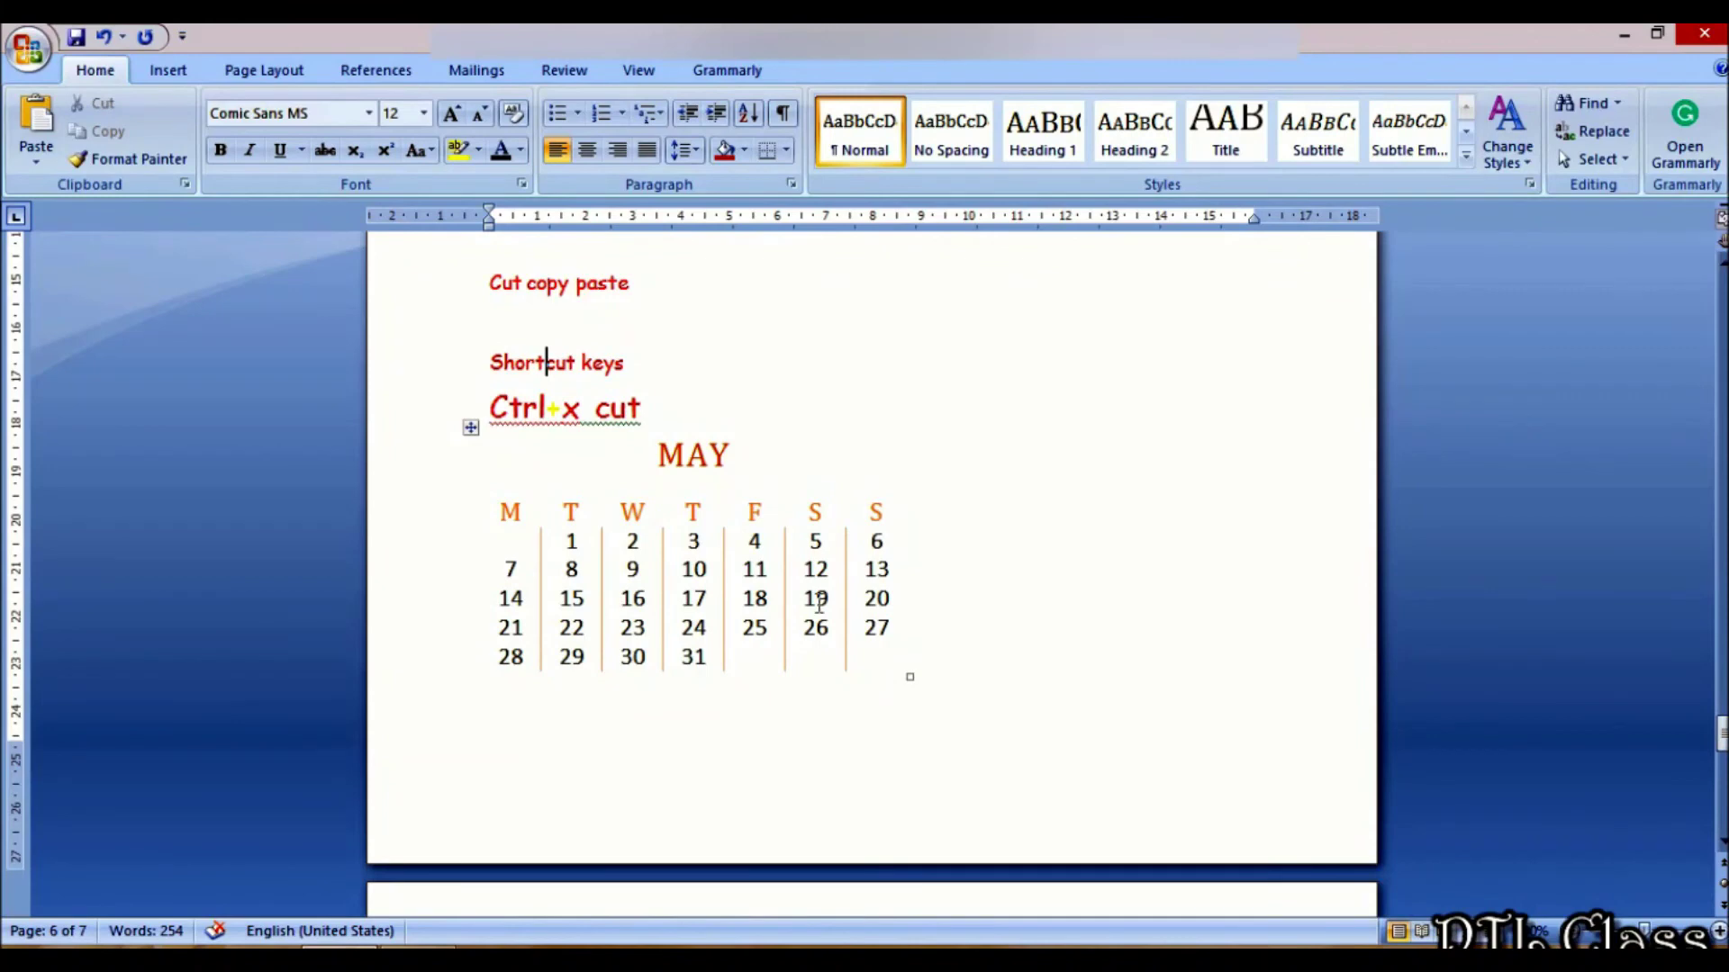